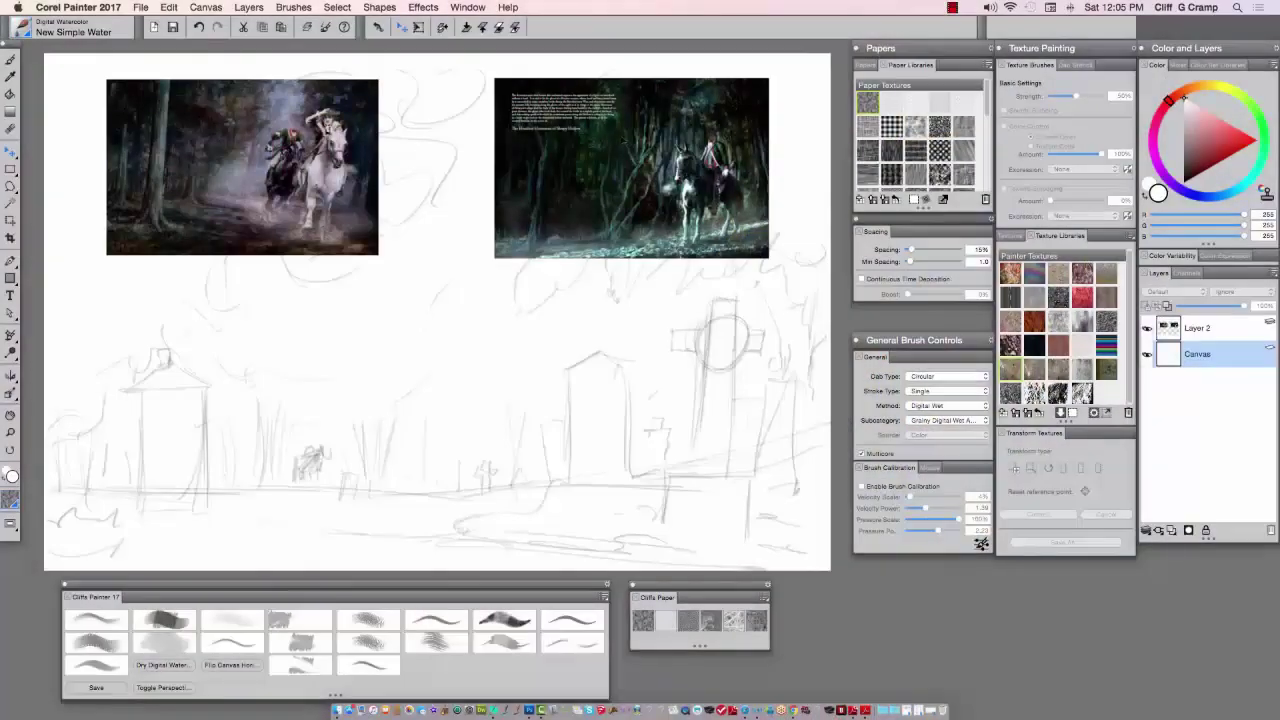
Step: Block in the distant horse and rider in light grey with the Stencil Paper - Pencil brush
left_click(93, 620)
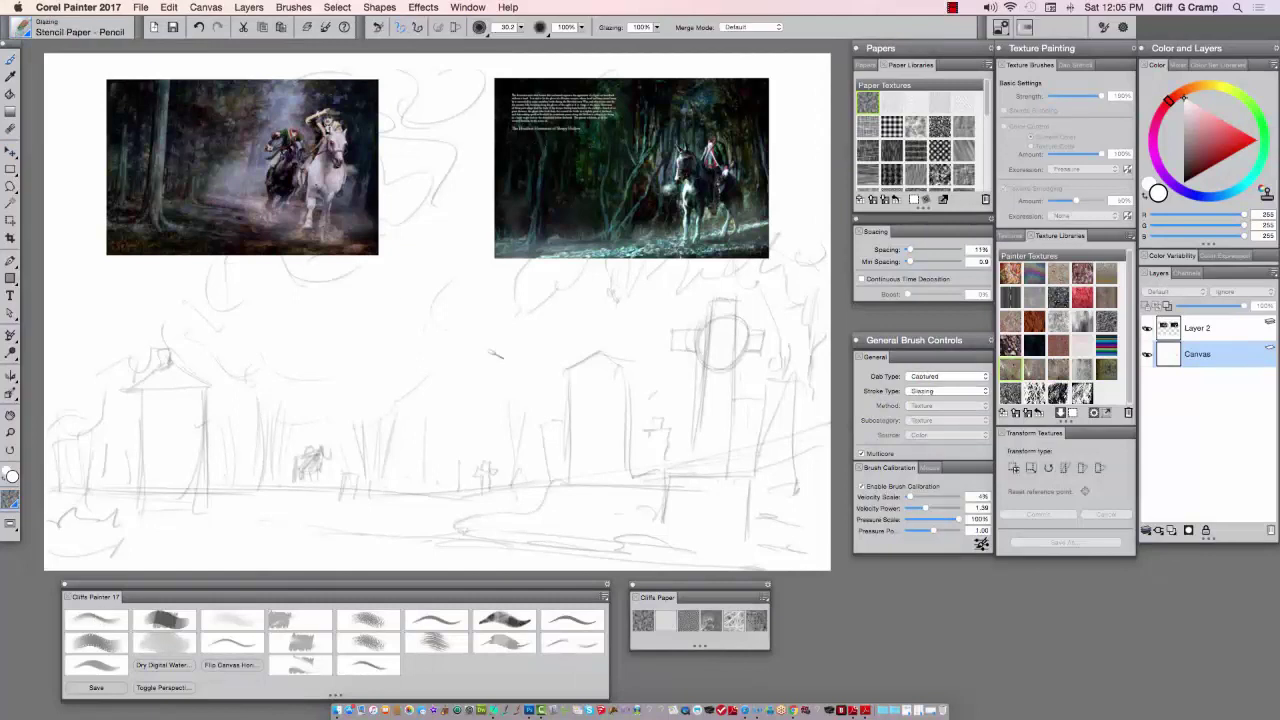
left_click(1183, 114)
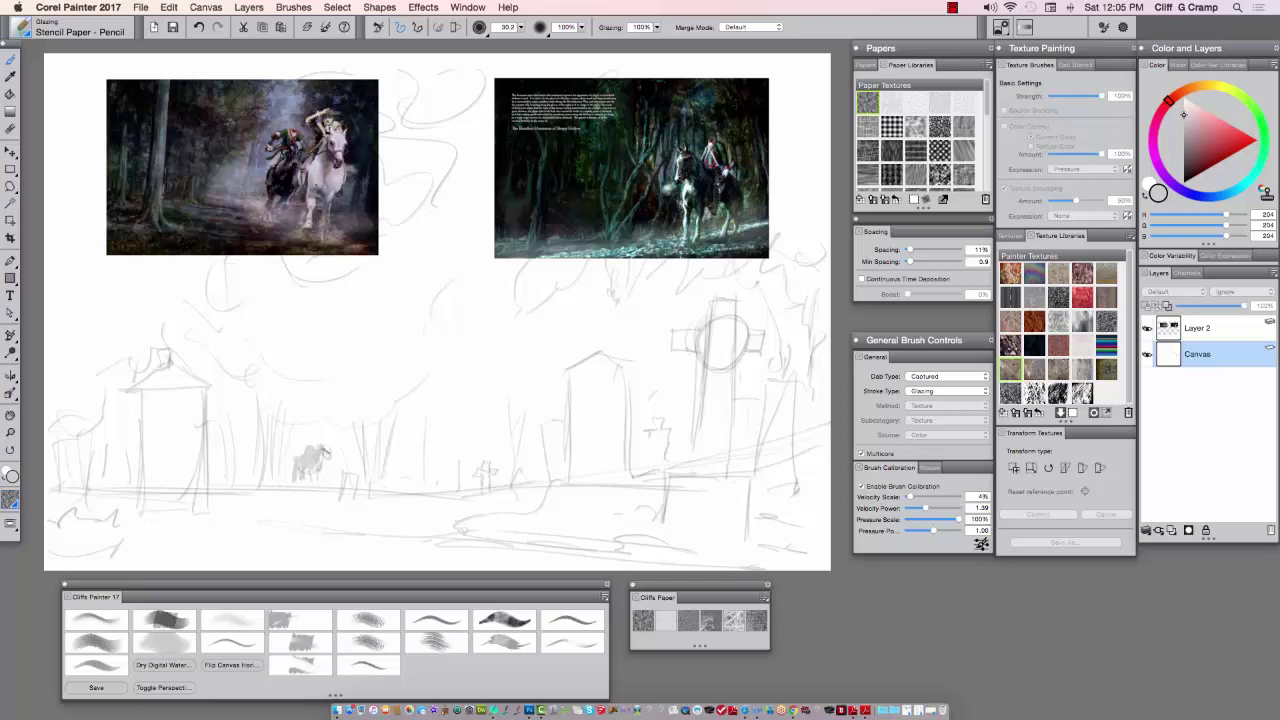
left_click(328, 450, "alt")
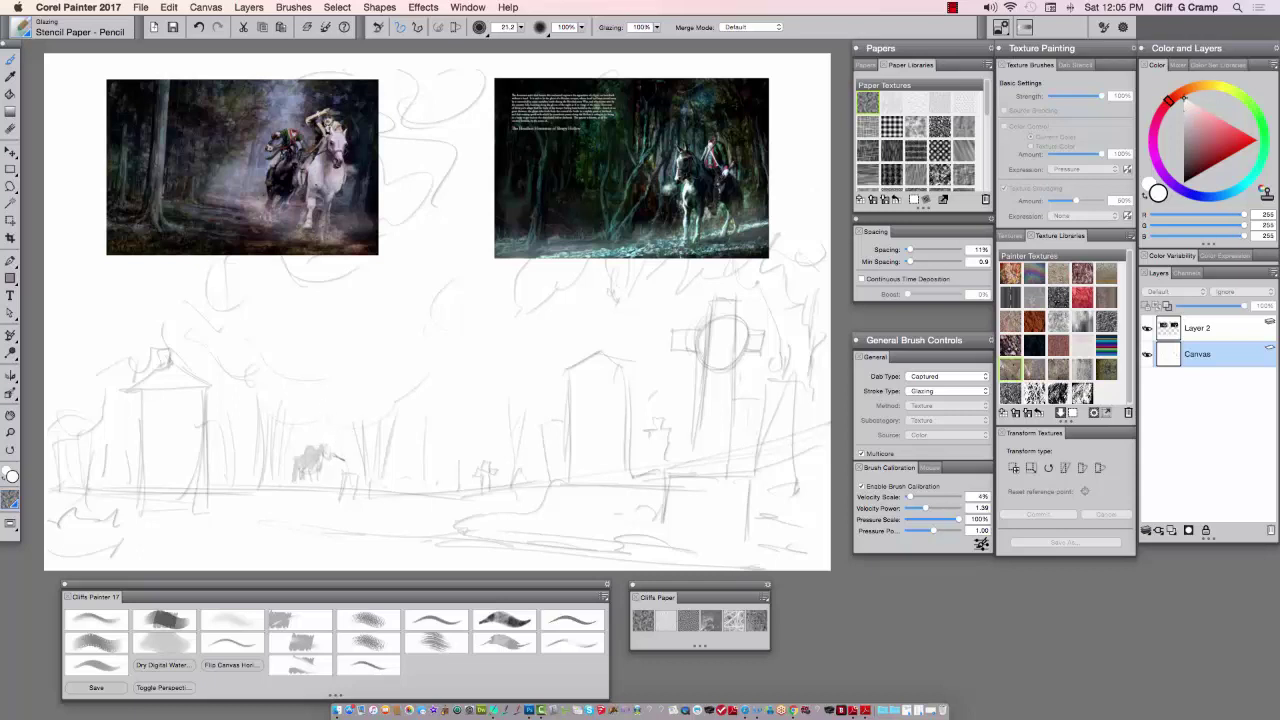
left_click(1183, 115)
left_click(332, 453, "alt")
left_click(1184, 116)
left_click(302, 457, "alt")
left_click(304, 456, "alt")
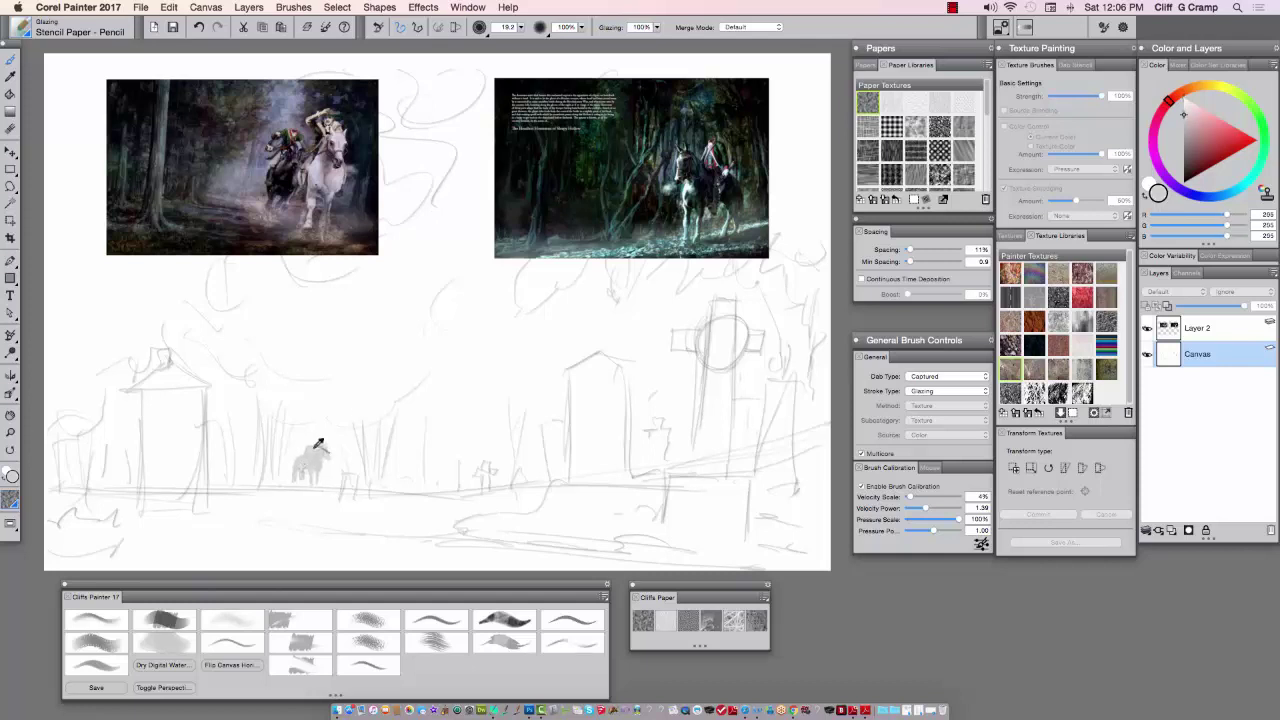
Step: Refine the distant horse's silhouette using grey tones sampled from the figure and its surroundings
left_click(315, 452, "alt")
mouse_move(294, 456)
left_mouse_down()
mouse_move(306, 461)
mouse_move(296, 489)
mouse_move(299, 468)
left_mouse_up()
left_click(308, 457, "alt")
left_click(294, 464, "alt")
left_click(304, 462, "alt")
left_click(307, 460, "alt")
left_click(314, 452, "alt")
left_click(310, 460, "alt")
Step: Cover the white canvas with a light grey tone using the New Simple Water brush at 6% spacing
left_click(164, 643)
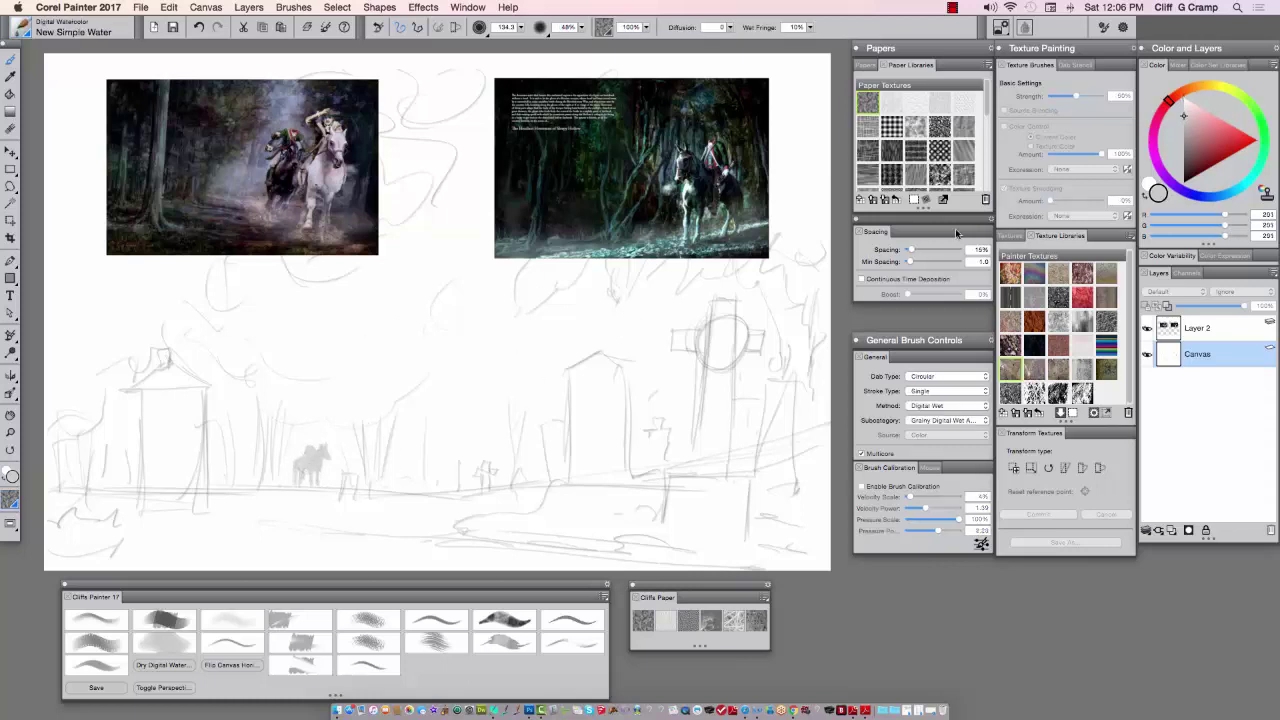
left_click(910, 252)
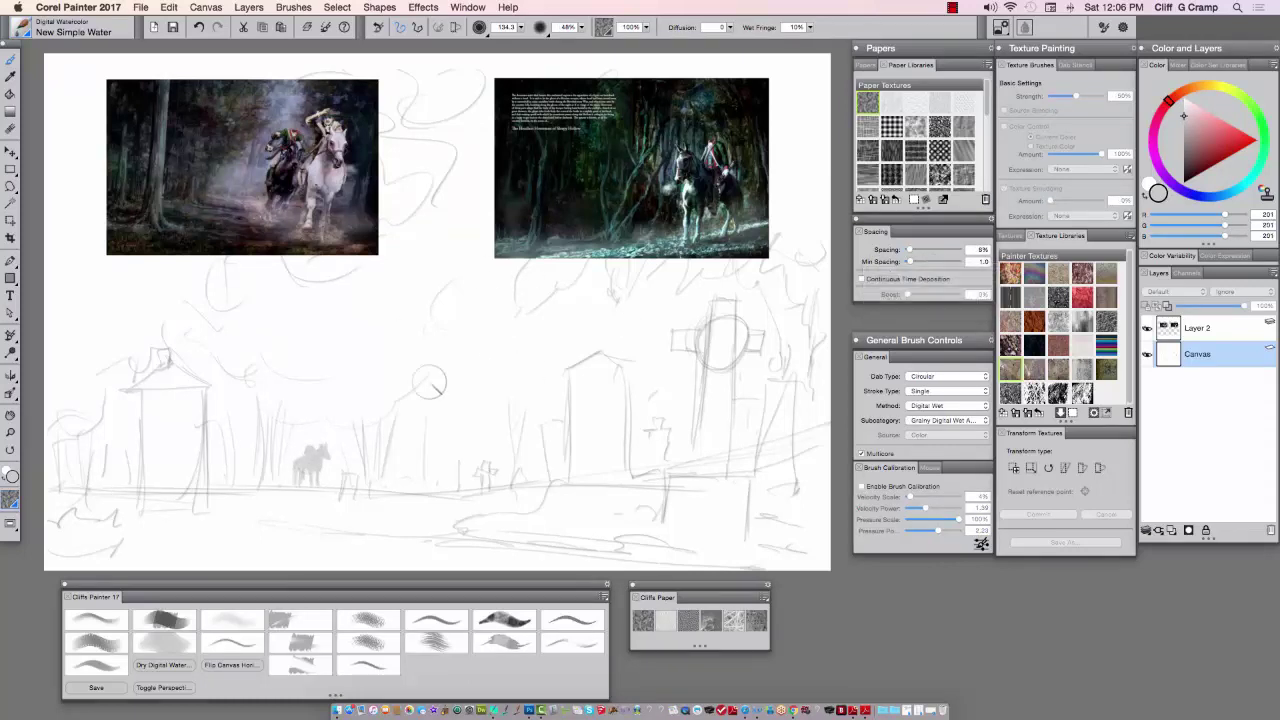
left_click_drag(512, 316, 328, 447)
left_click(1185, 113)
left_click_drag(495, 275, 237, 486)
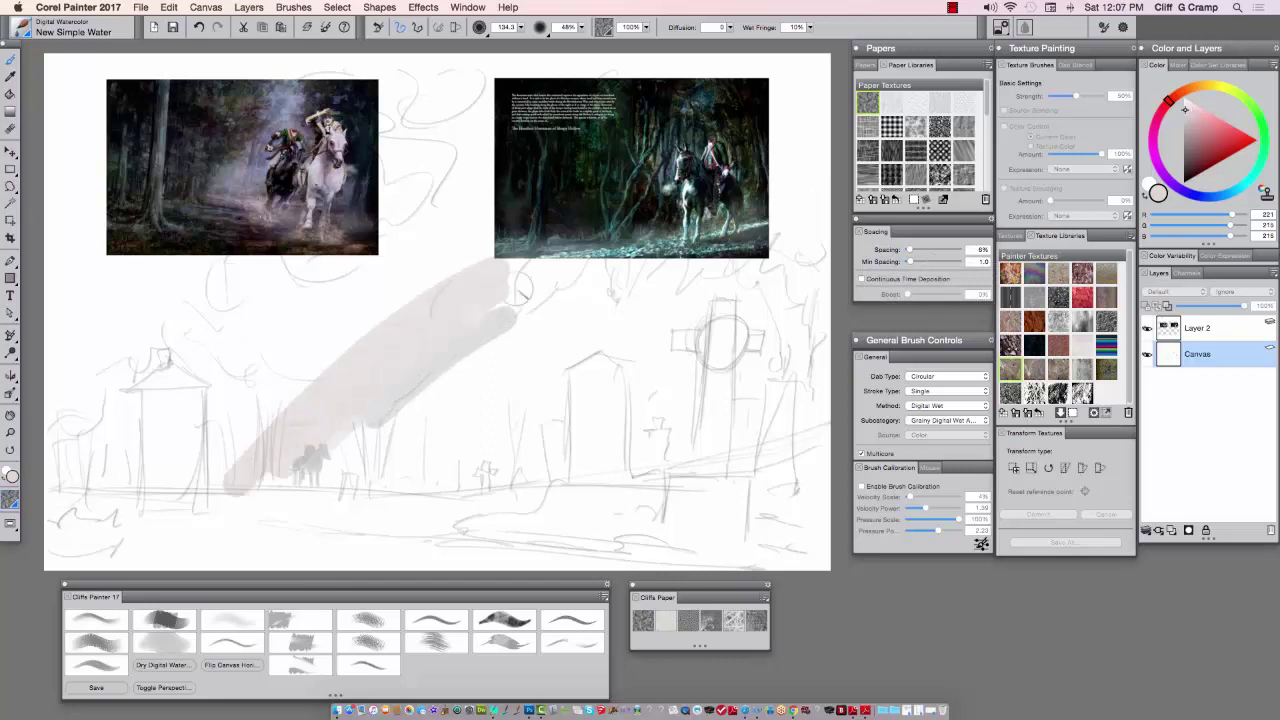
left_click(1219, 172)
mouse_move(480, 250)
left_mouse_down()
mouse_move(250, 420)
mouse_move(129, 229)
mouse_move(70, 90)
mouse_move(122, 126)
mouse_move(75, 440)
mouse_move(200, 540)
mouse_move(120, 520)
mouse_move(341, 578)
mouse_move(830, 480)
mouse_move(580, 300)
mouse_move(450, 100)
mouse_move(404, 160)
mouse_move(669, 128)
mouse_move(540, 300)
mouse_move(610, 420)
mouse_move(742, 550)
mouse_move(330, 560)
mouse_move(720, 537)
left_mouse_up()
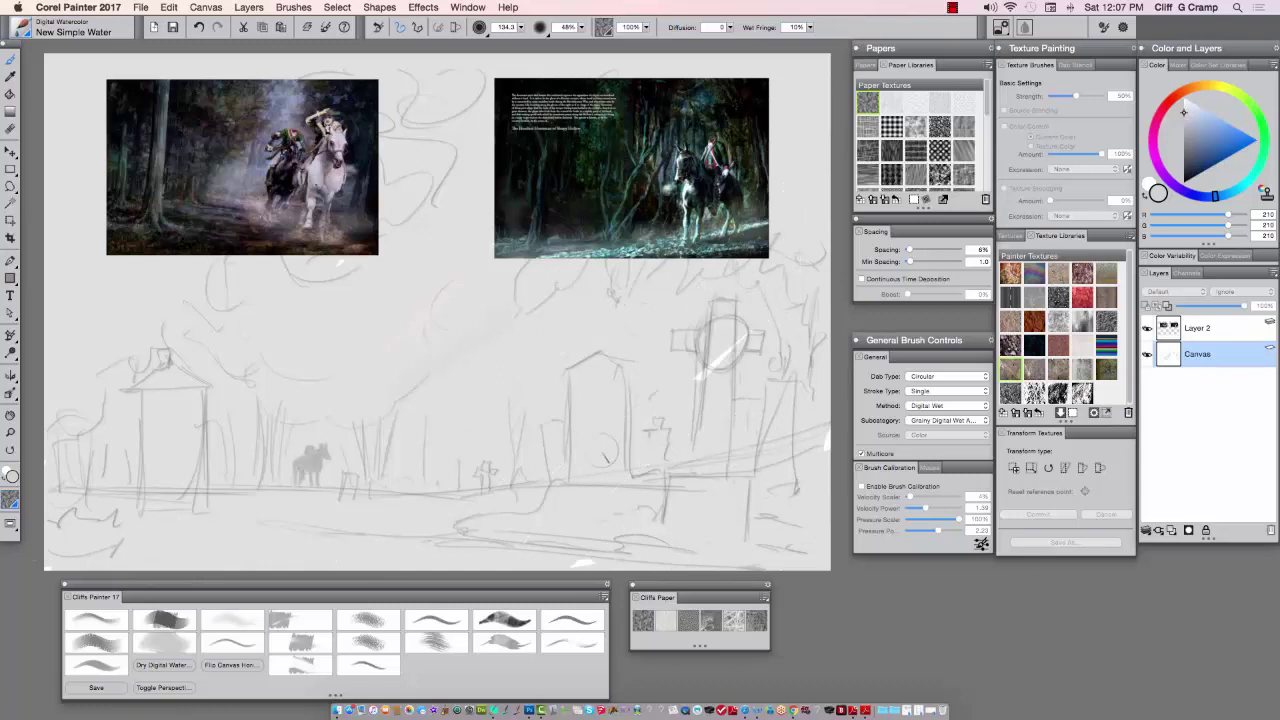
mouse_move(606, 459)
left_mouse_down()
mouse_move(458, 260)
mouse_move(549, 316)
left_mouse_up()
Step: Paint a light glow around the distant horse and between the tree trunks beside it
left_click(351, 420, "alt")
left_click_drag(351, 420, 355, 422)
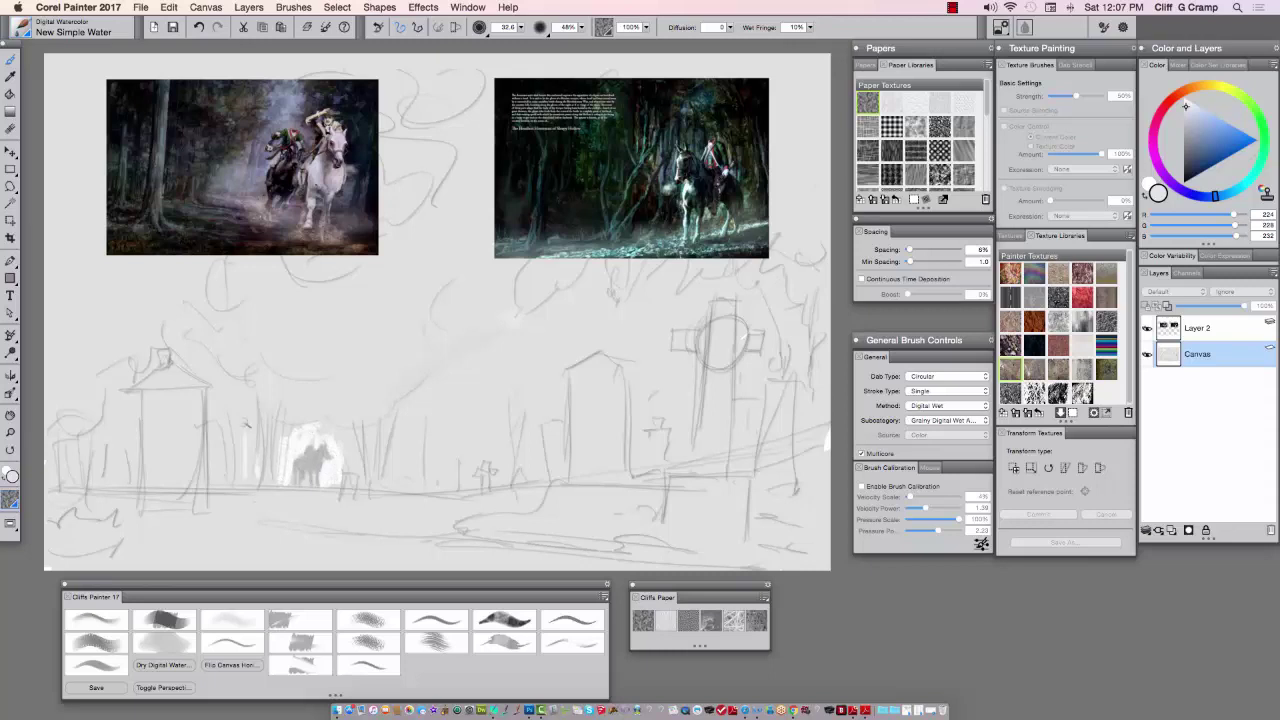
left_click_drag(224, 396, 222, 432)
left_click_drag(188, 420, 203, 420)
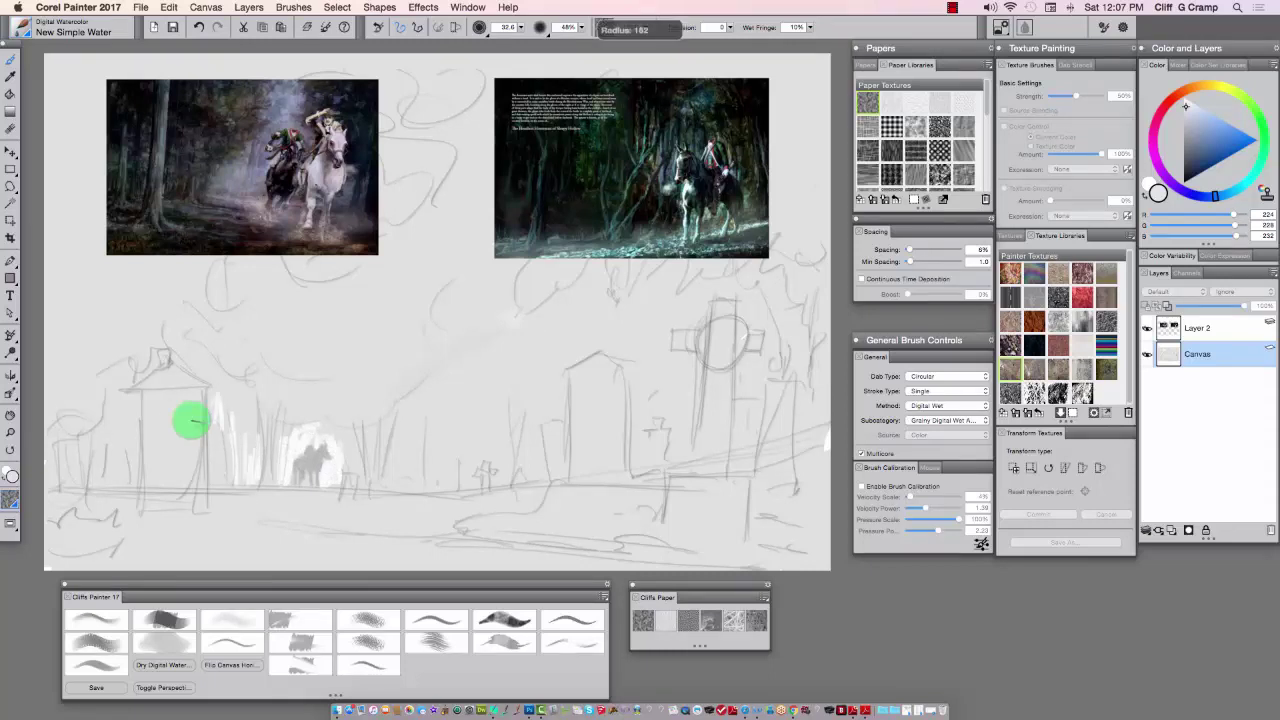
Step: Paint light gaps across the background treeline, between the tombs and behind the large cross
mouse_move(130, 405)
left_mouse_down()
mouse_move(128, 448)
mouse_move(112, 448)
left_mouse_up()
left_click_drag(250, 428, 247, 453)
mouse_move(316, 429)
left_mouse_down()
mouse_move(372, 460)
mouse_move(401, 416)
mouse_move(440, 440)
mouse_move(470, 437)
mouse_move(505, 370)
mouse_move(550, 386)
mouse_move(530, 400)
left_mouse_up()
left_click_drag(630, 385, 642, 421)
mouse_move(769, 377)
left_mouse_down()
mouse_move(764, 332)
mouse_move(822, 340)
mouse_move(818, 428)
left_mouse_up()
Step: Hide the reference images on Layer 2, grey over the bare white patches and paint a light opening in the sky
left_click(1147, 327)
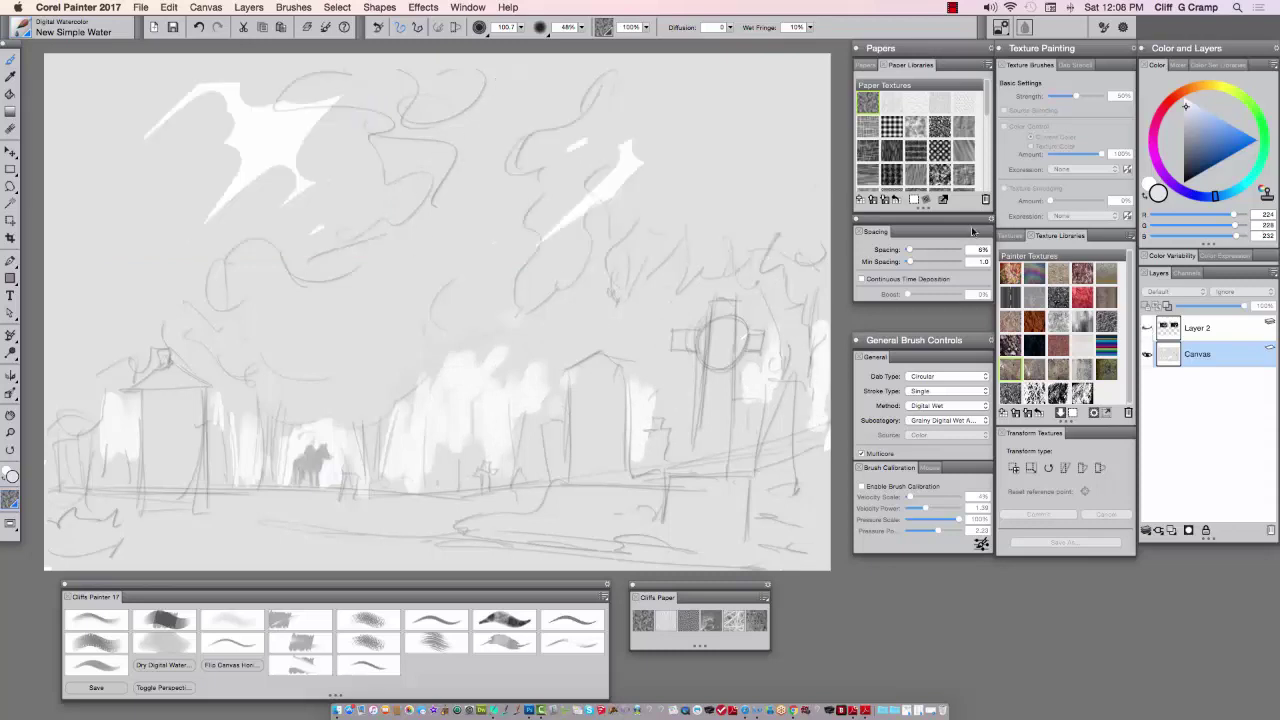
mouse_move(492, 150)
left_mouse_down()
mouse_move(480, 115)
mouse_move(518, 112)
mouse_move(490, 186)
left_mouse_up()
left_click(452, 178, "alt")
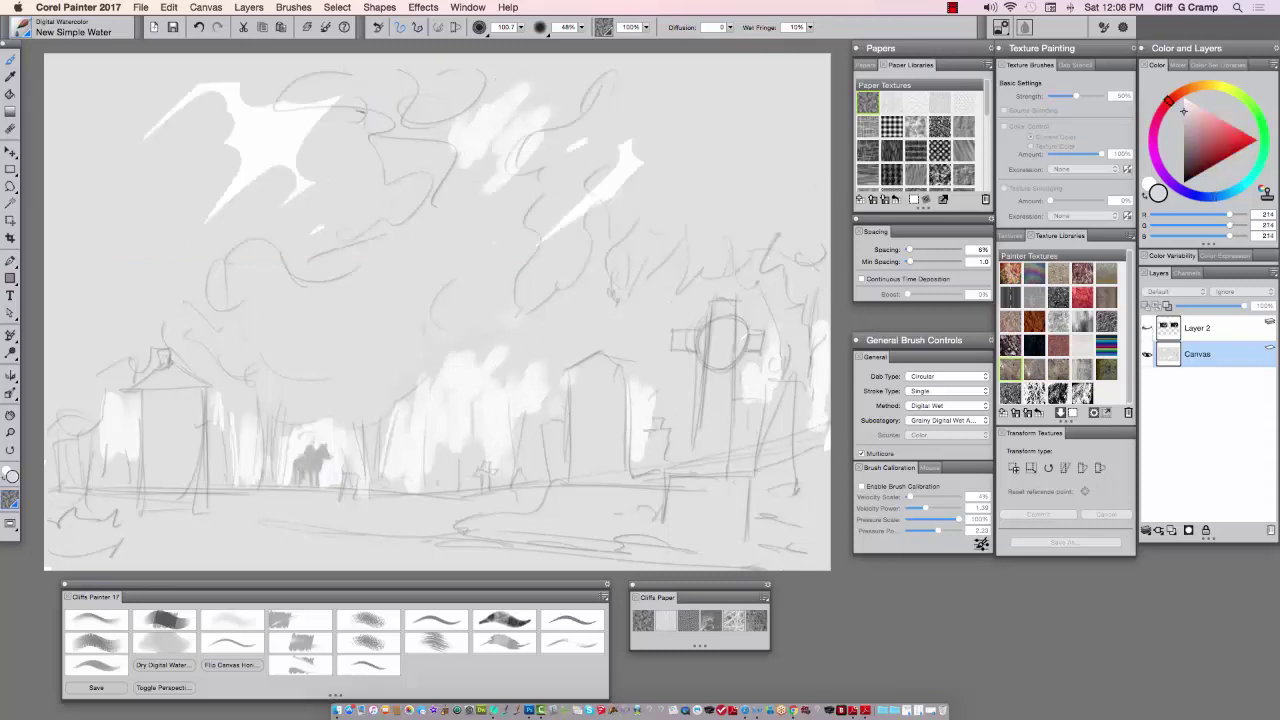
mouse_move(310, 115)
left_mouse_down()
mouse_move(225, 88)
mouse_move(594, 207)
mouse_move(500, 160)
mouse_move(540, 240)
left_mouse_up()
left_click(474, 363, "alt")
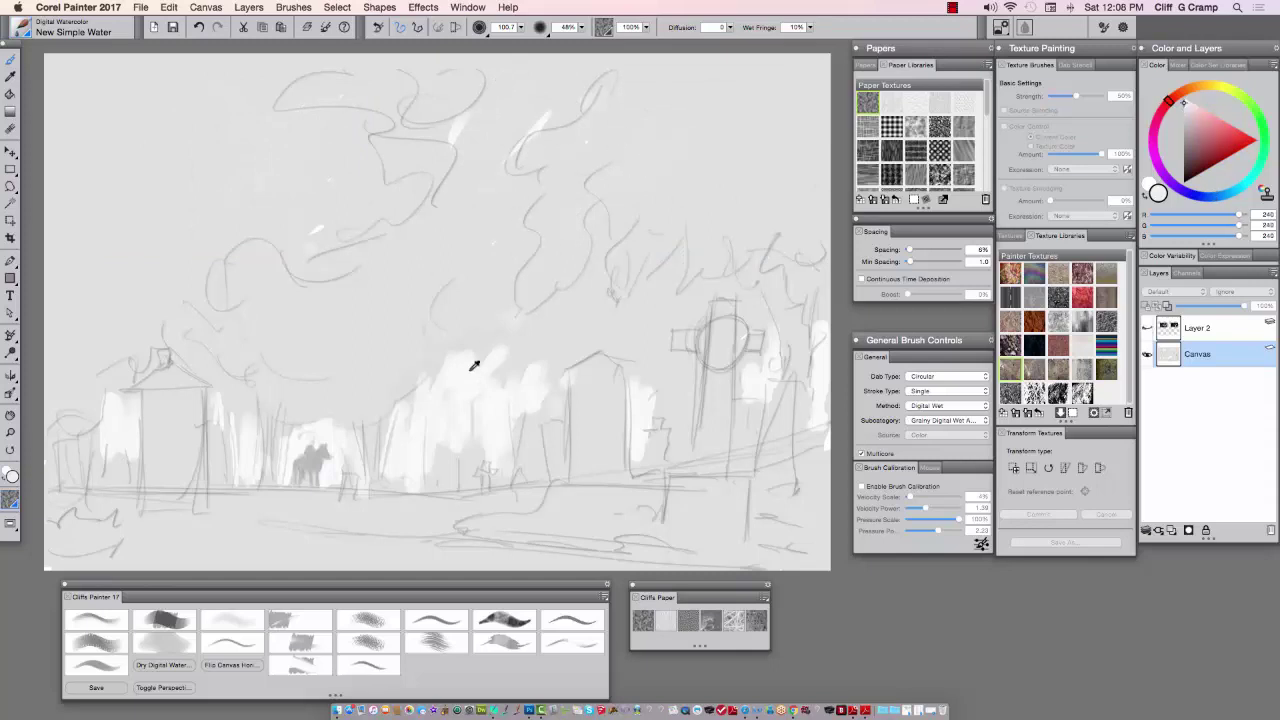
left_click_drag(460, 122, 488, 184)
left_click_drag(457, 334, 457, 351)
Step: Paint thin vertical tree trunks into the light area beside the distant horse using sampled tones
left_click(381, 395, "alt")
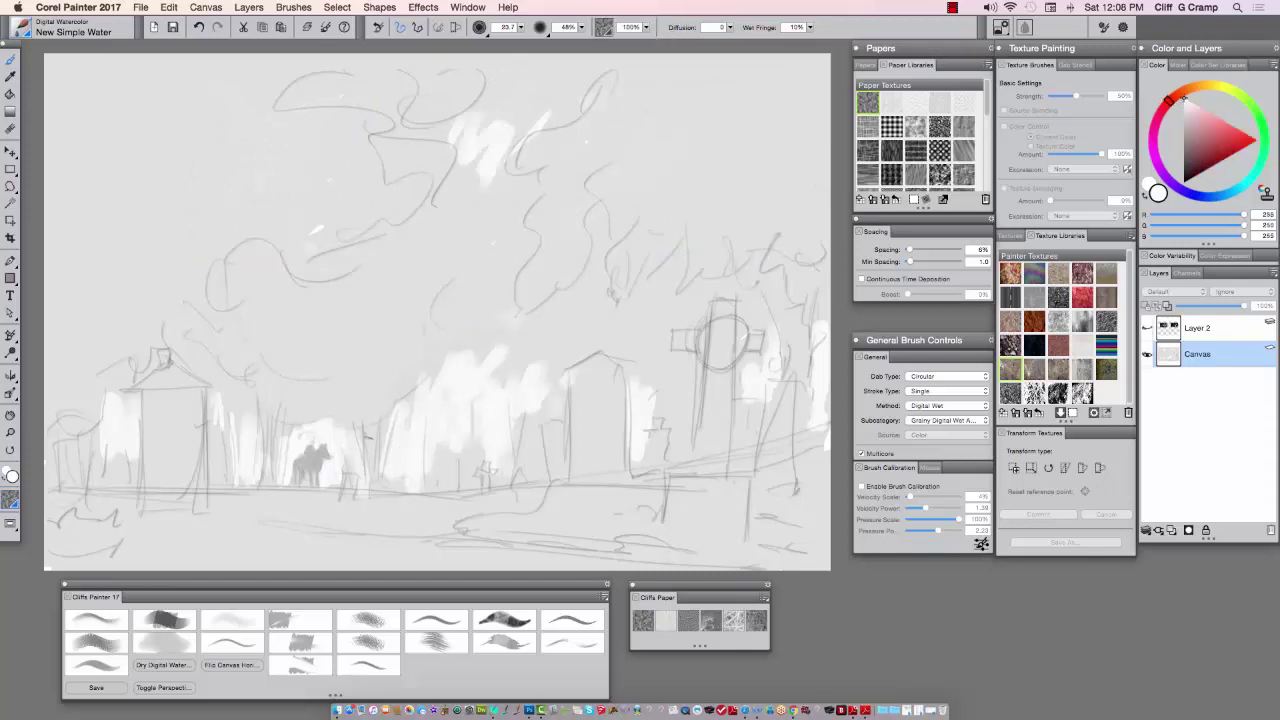
left_click(362, 470, "alt")
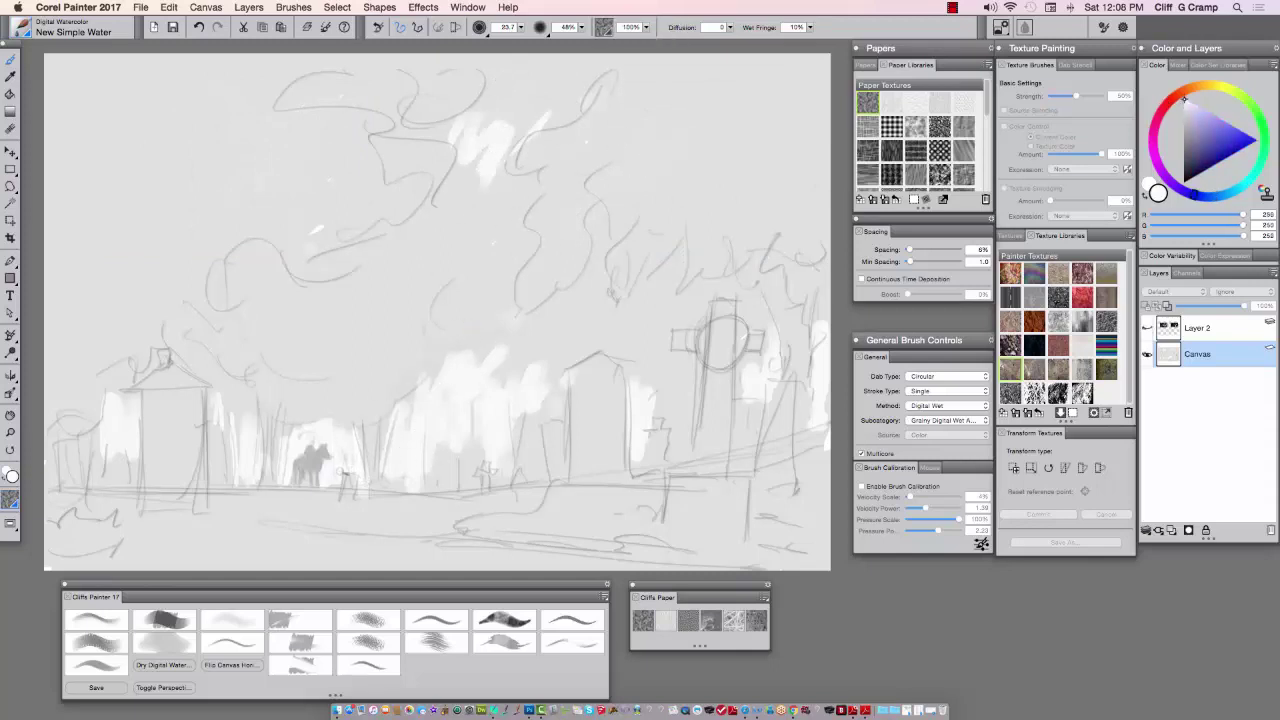
left_click(390, 423, "alt")
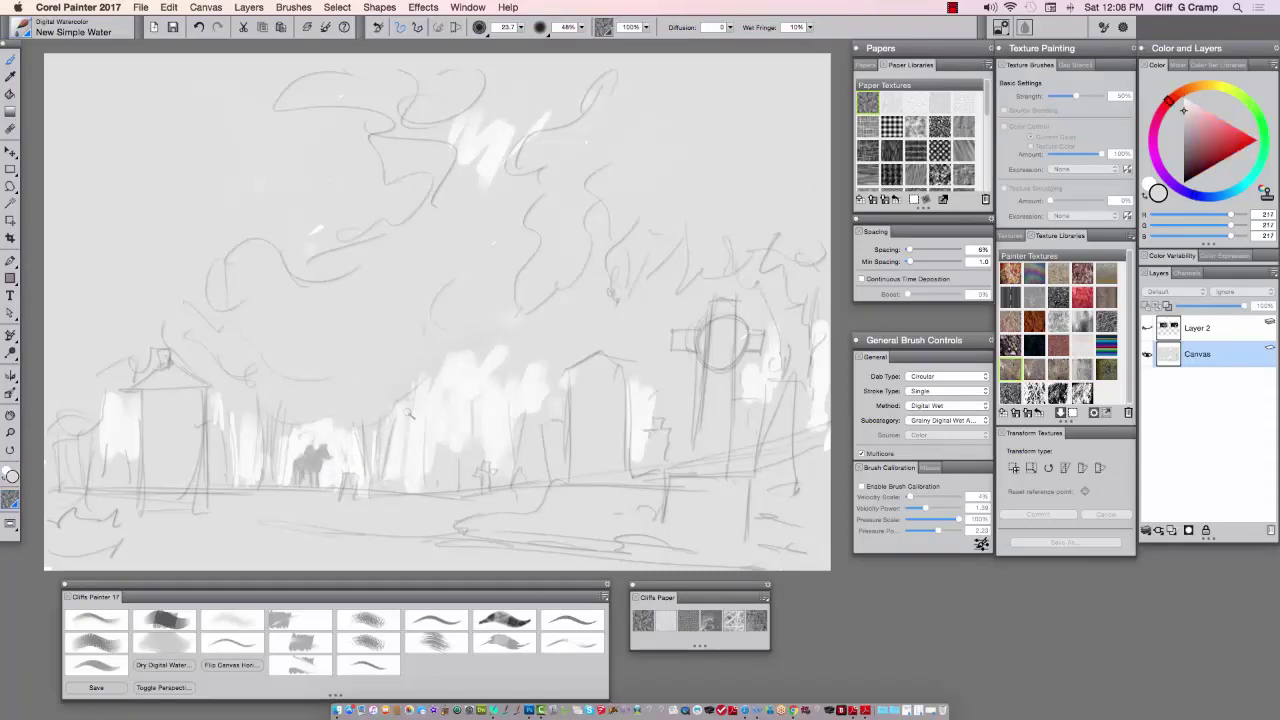
left_click_drag(430, 478, 422, 396)
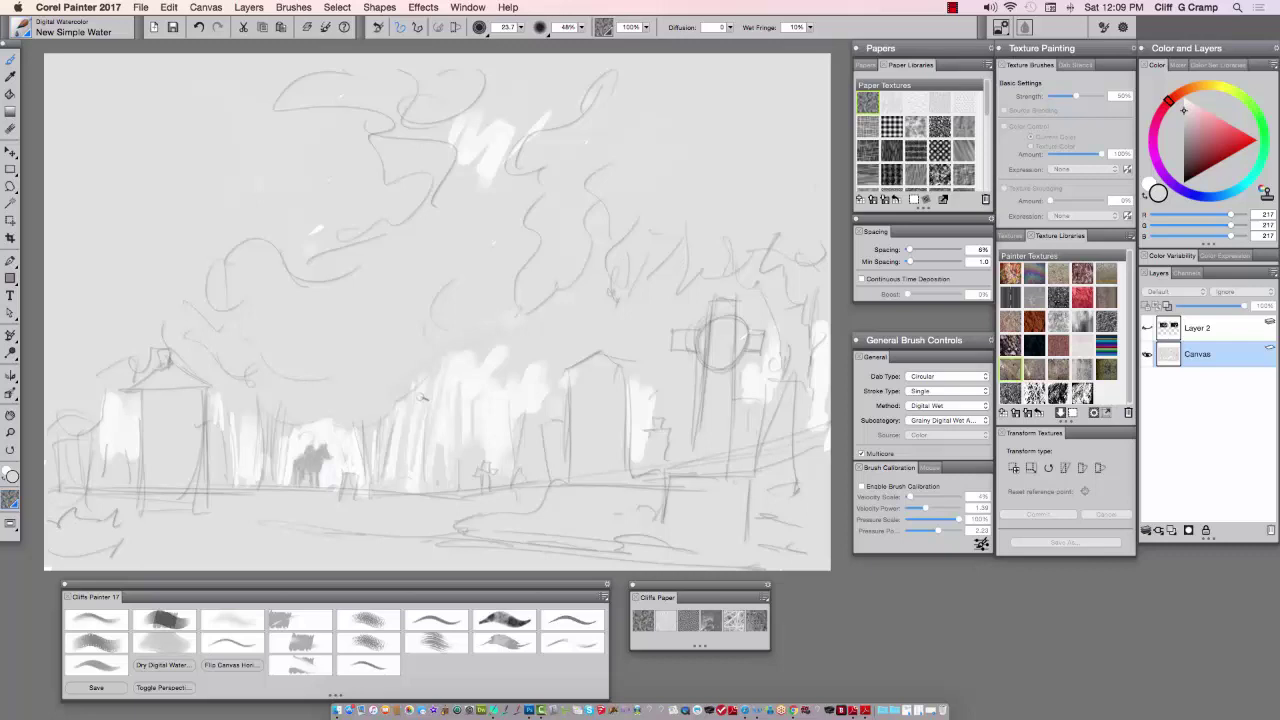
Step: Paint a darker tree trunk beside the horse and a mid-grey shadow band across the foreground path
left_click(279, 460, "alt")
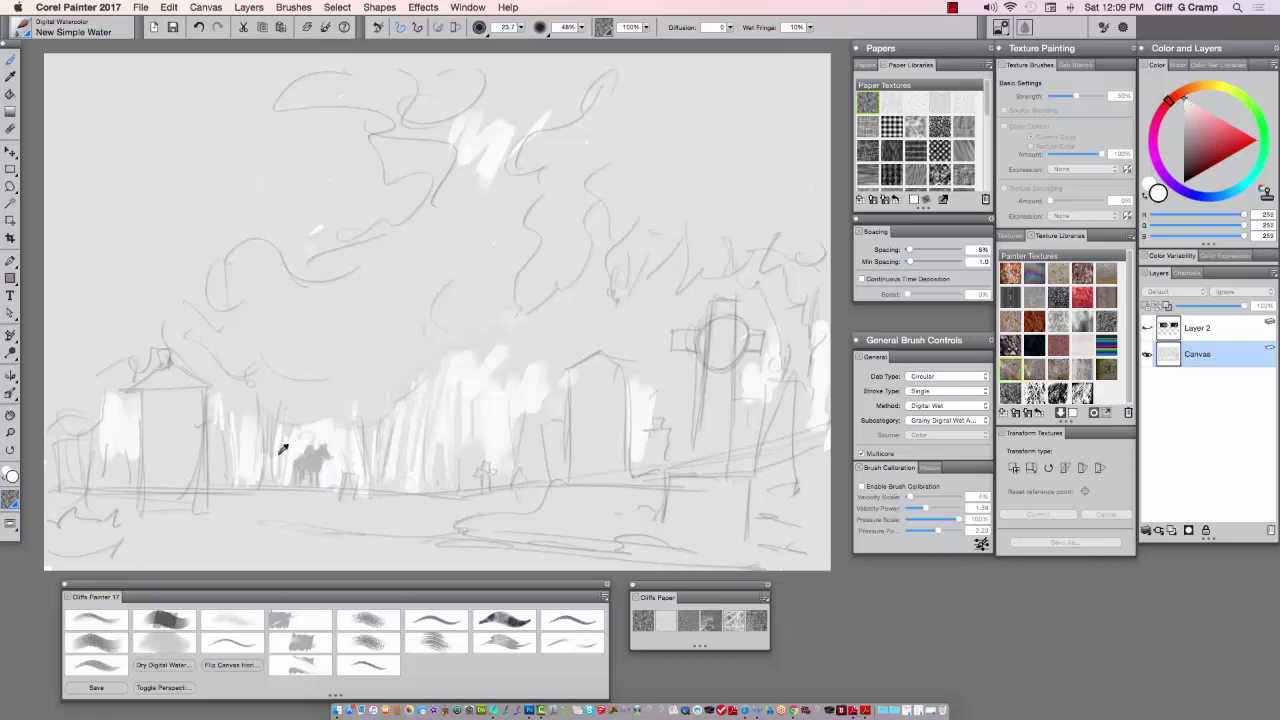
left_click(283, 449, "alt")
left_click_drag(268, 502, 266, 400)
mouse_move(386, 532)
left_mouse_down()
mouse_move(132, 500)
mouse_move(580, 539)
mouse_move(408, 544)
left_mouse_up()
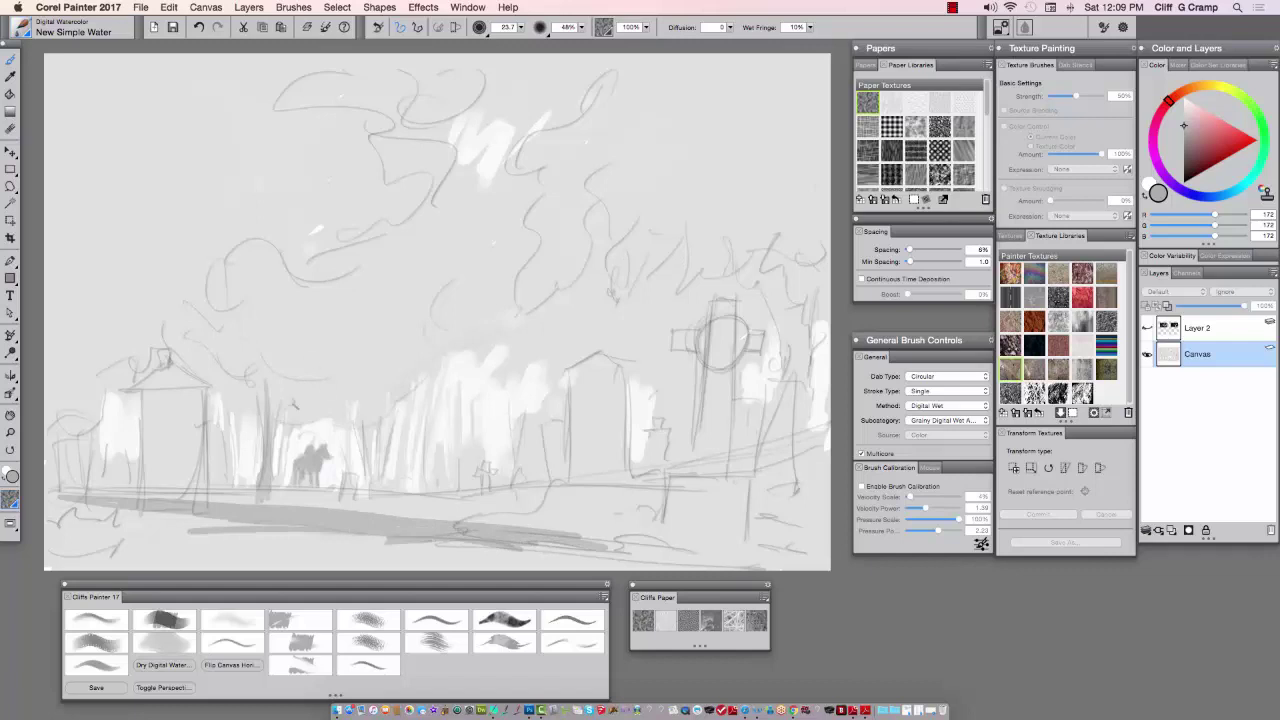
Step: Block in the mid-grey tree foliage above the horse, the small gravestones, the ground and the tall headstone
mouse_move(309, 349)
left_mouse_down()
mouse_move(262, 332)
mouse_move(302, 274)
mouse_move(350, 297)
mouse_move(382, 395)
mouse_move(408, 308)
mouse_move(283, 308)
mouse_move(340, 278)
mouse_move(393, 372)
left_mouse_up()
mouse_move(127, 494)
left_mouse_down()
mouse_move(70, 477)
mouse_move(62, 440)
left_mouse_up()
left_click_drag(347, 480, 390, 508)
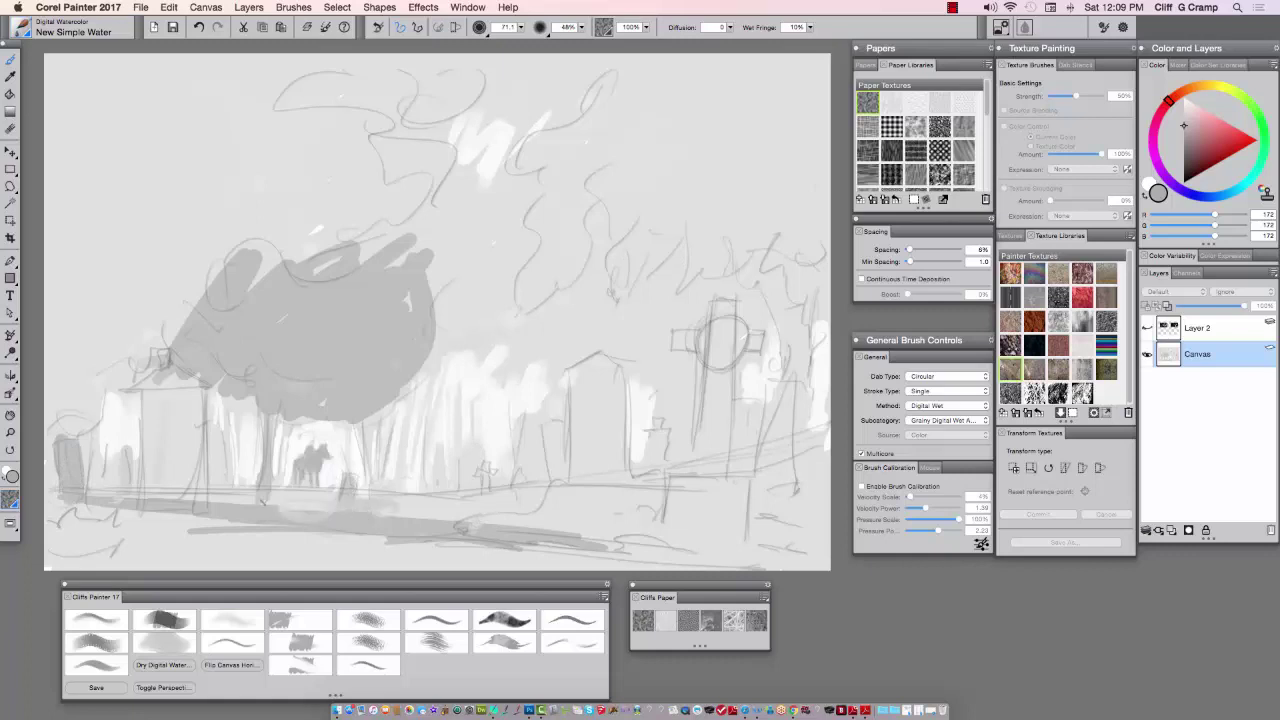
mouse_move(272, 500)
left_mouse_down()
mouse_move(482, 524)
mouse_move(580, 490)
left_mouse_up()
mouse_move(577, 376)
left_mouse_down()
mouse_move(579, 463)
mouse_move(612, 362)
mouse_move(555, 485)
left_mouse_up()
Step: Extend the tall headstone's mid-grey tone into its base and block in the smaller stone beside it
key("[")
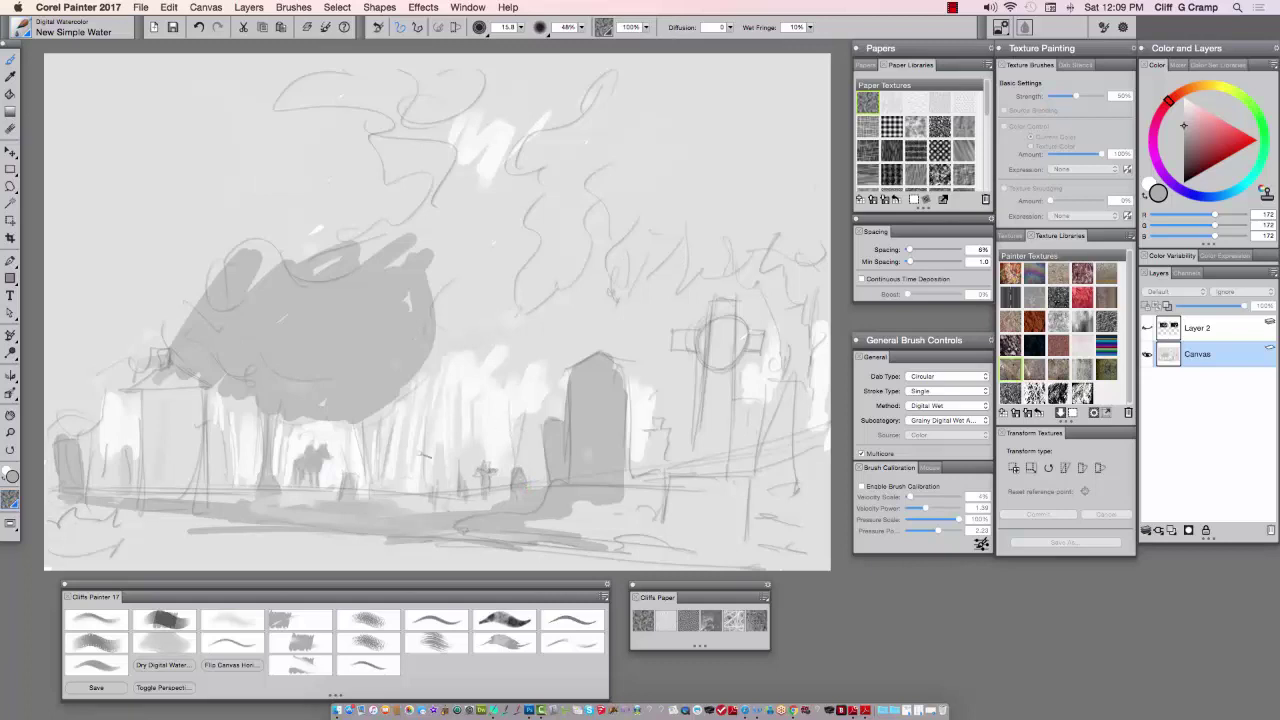
left_click(417, 423, "alt")
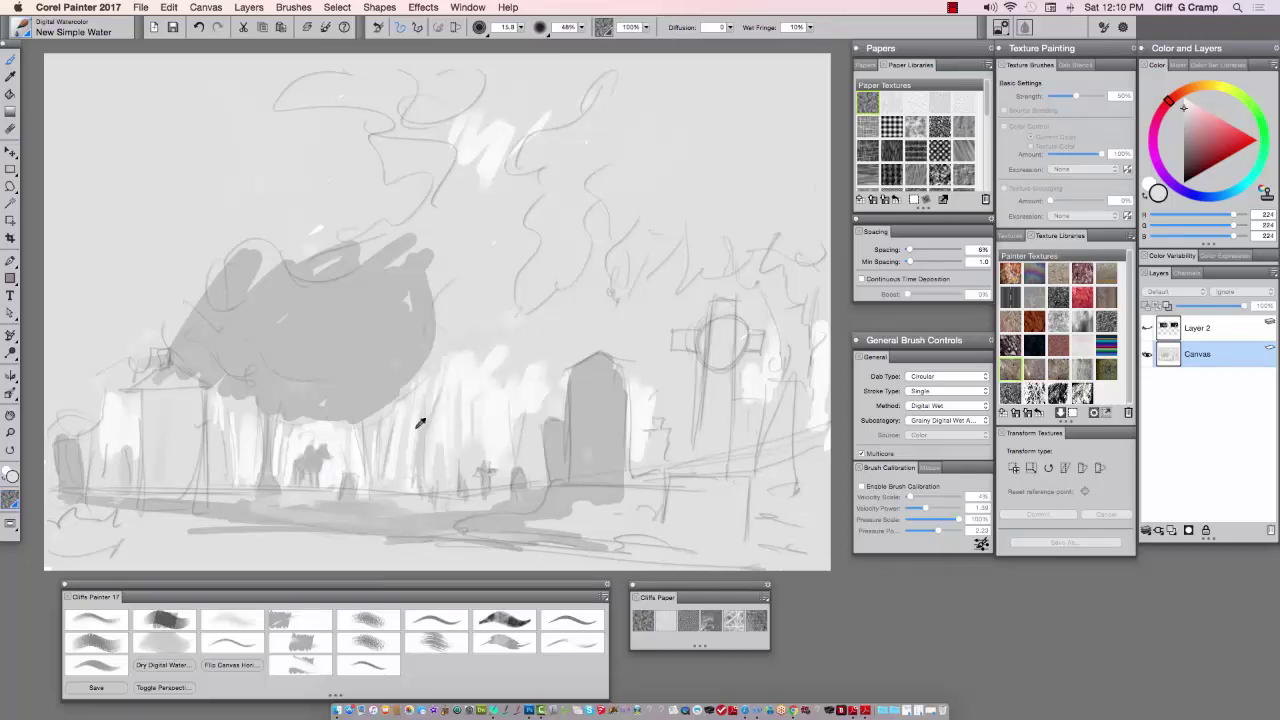
left_click(603, 409, "alt")
left_click_drag(618, 458, 614, 530)
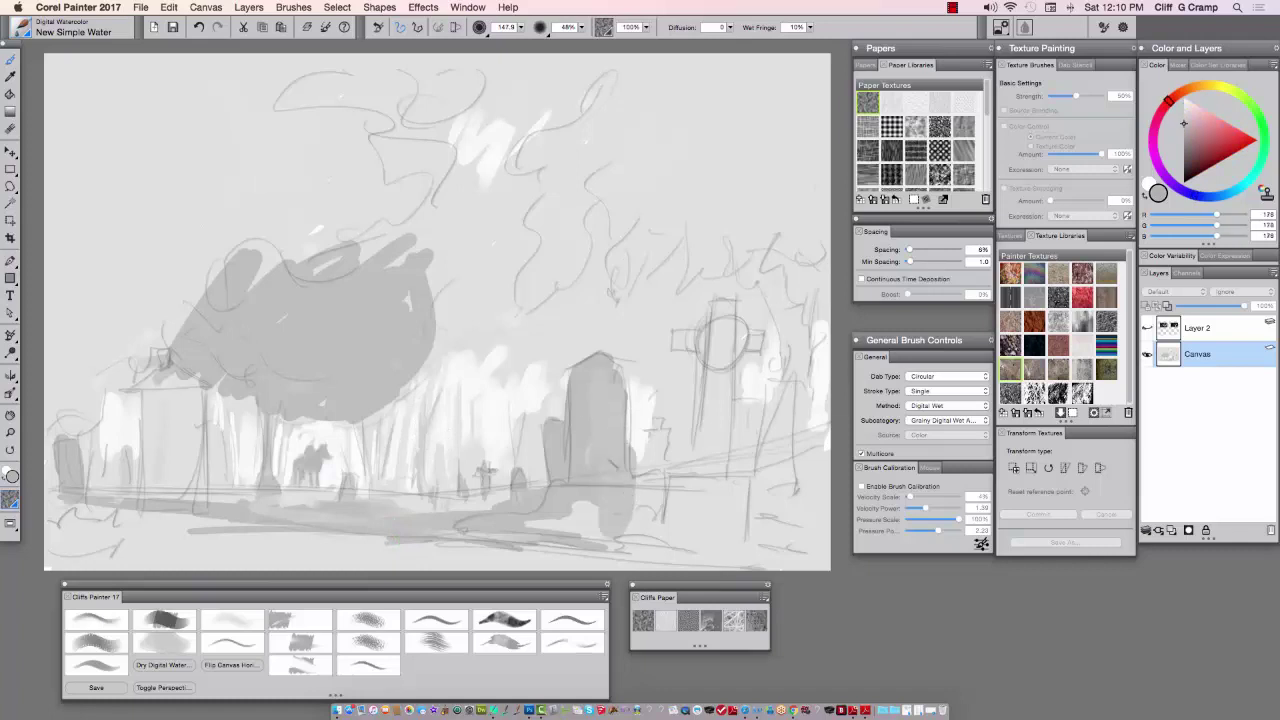
left_click_drag(628, 482, 712, 478)
left_click_drag(645, 436, 663, 462)
Step: Block in the tree trunk behind the large cross and trim it with lighter sampled greys
left_click_drag(774, 274, 773, 463)
left_click(799, 331, "alt")
left_click_drag(800, 330, 801, 436)
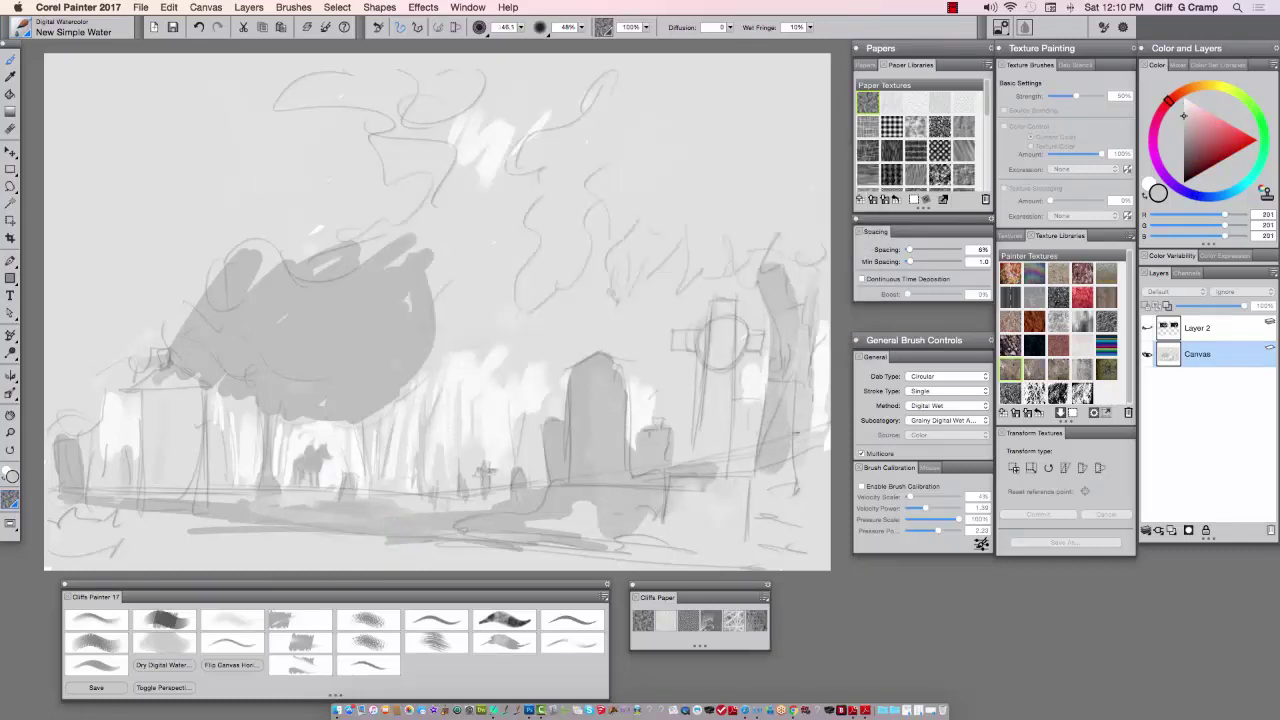
left_click(800, 292, "alt")
left_click_drag(793, 276, 798, 343)
left_click(802, 300, "alt")
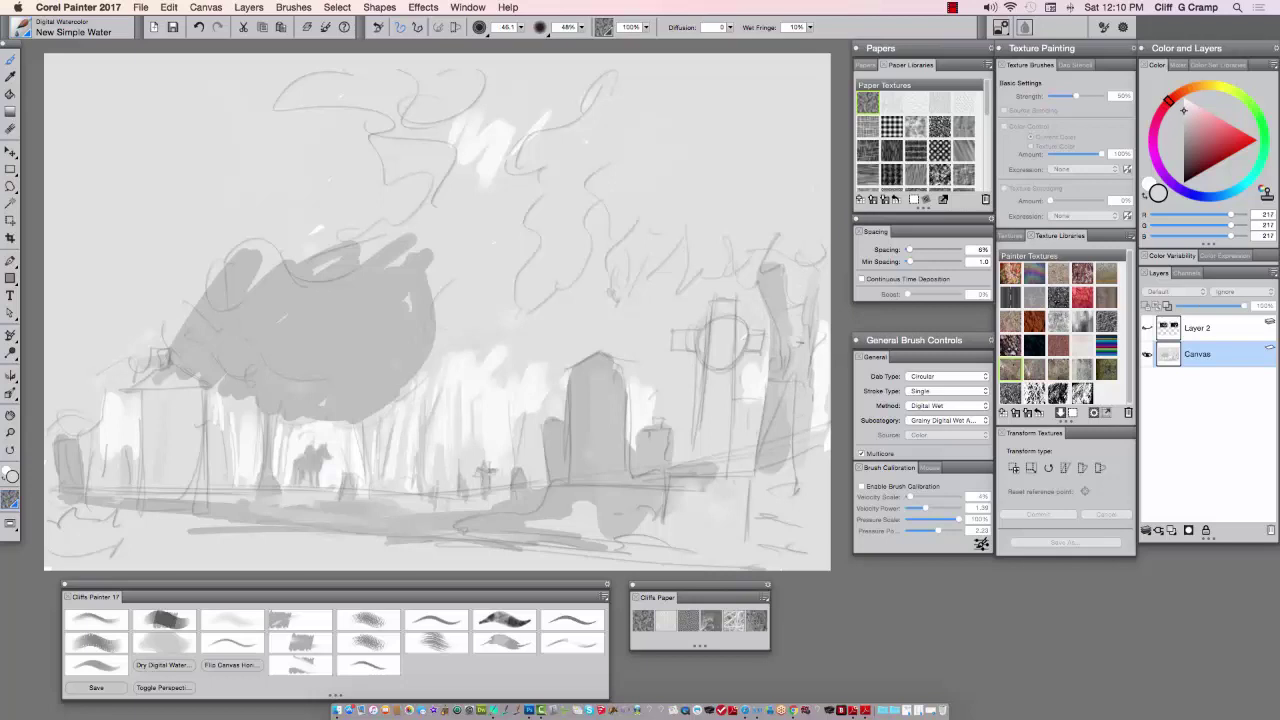
Step: Shade the sloping ground beneath the large cross and block in the cross's shaft and arm
left_click(783, 422, "alt")
mouse_move(778, 468)
left_mouse_down()
mouse_move(752, 498)
mouse_move(678, 512)
left_mouse_up()
mouse_move(707, 460)
left_mouse_down()
mouse_move(712, 330)
mouse_move(724, 470)
left_mouse_up()
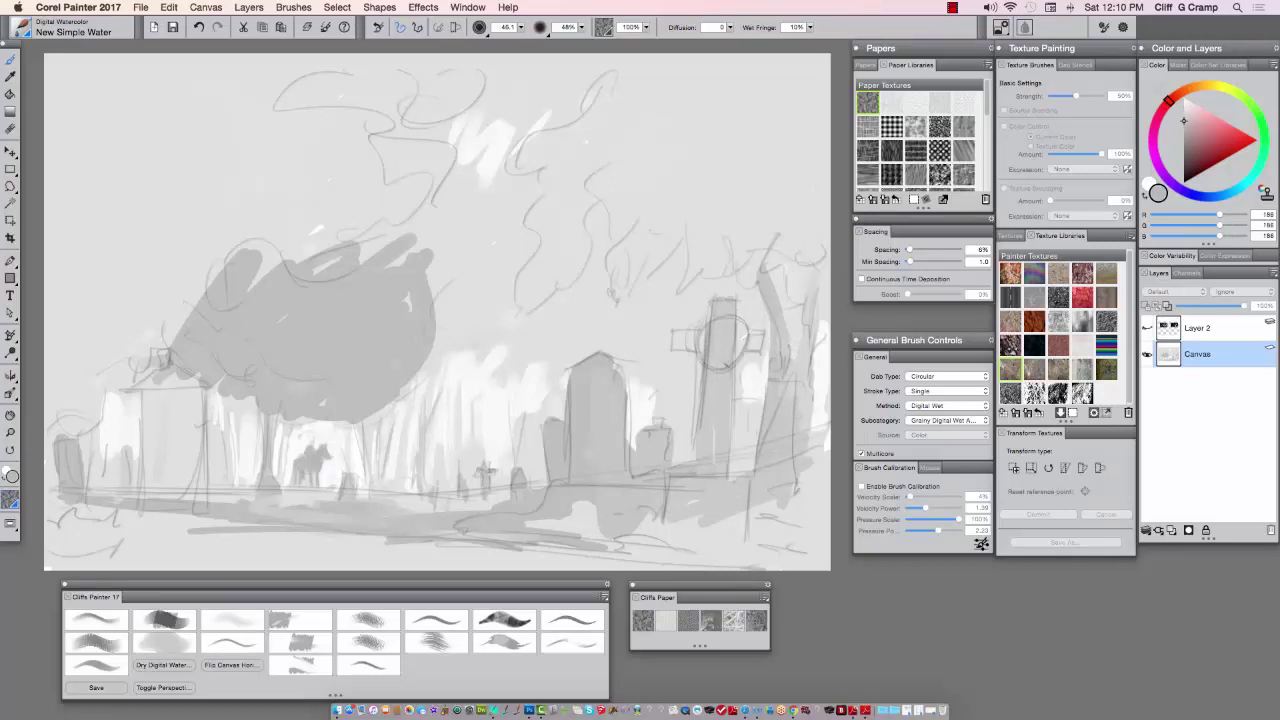
left_click_drag(702, 328, 672, 352)
mouse_move(667, 516)
left_mouse_down()
mouse_move(694, 518)
mouse_move(740, 574)
mouse_move(576, 564)
left_mouse_up()
Step: Wash mid-grey over the foliage, lower foreground and upper sky, leaving a light opening between the trees
mouse_move(687, 286)
left_mouse_down()
mouse_move(770, 262)
mouse_move(614, 284)
left_mouse_up()
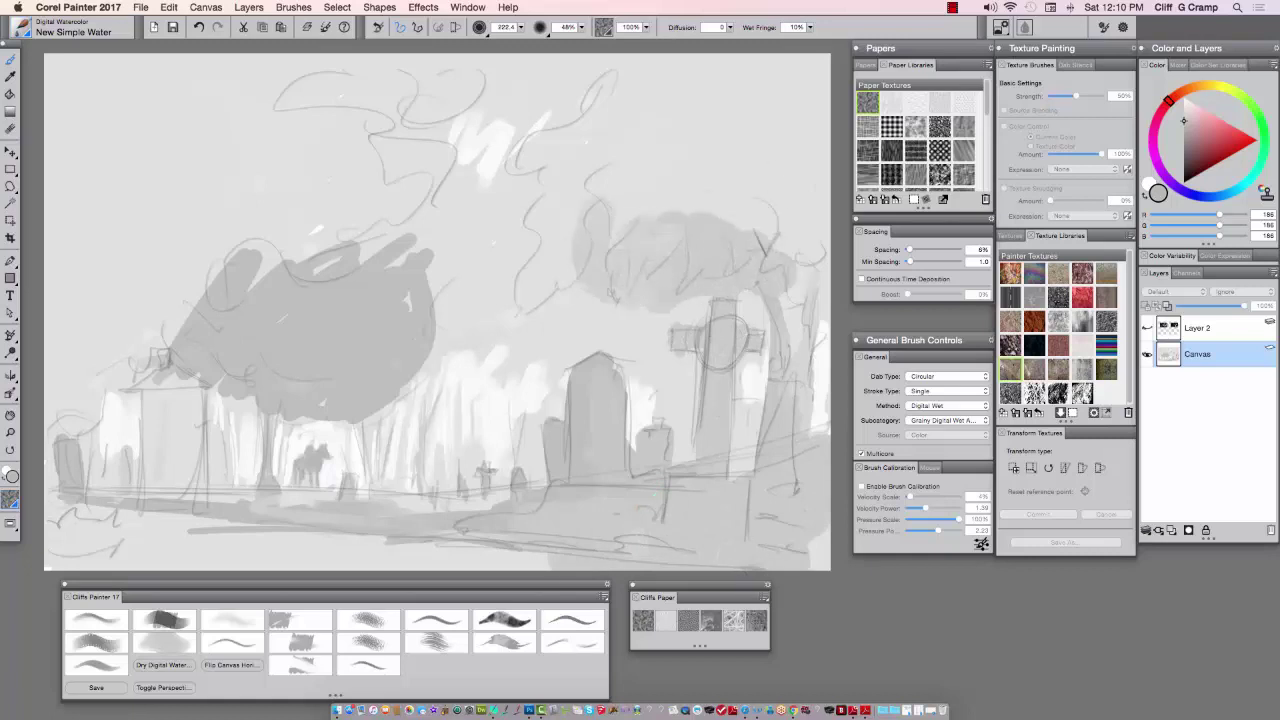
left_click(372, 316, "alt")
mouse_move(410, 238)
left_mouse_down()
mouse_move(391, 286)
mouse_move(338, 332)
left_mouse_up()
mouse_move(292, 560)
left_mouse_down()
mouse_move(76, 526)
mouse_move(611, 566)
mouse_move(70, 558)
left_mouse_up()
mouse_move(150, 335)
left_mouse_down()
mouse_move(375, 100)
mouse_move(505, 88)
mouse_move(650, 130)
mouse_move(755, 223)
mouse_move(805, 78)
left_mouse_up()
left_click_drag(572, 272, 532, 288)
Step: Shade the left edge of the scene, the large left tomb and the small gravestones around it in mid-grey
mouse_move(50, 235)
left_mouse_down()
mouse_move(46, 305)
mouse_move(72, 385)
left_mouse_up()
mouse_move(160, 402)
left_mouse_down()
mouse_move(166, 470)
mouse_move(183, 477)
left_mouse_up()
left_click_drag(214, 438, 216, 500)
left_click_drag(221, 430, 229, 498)
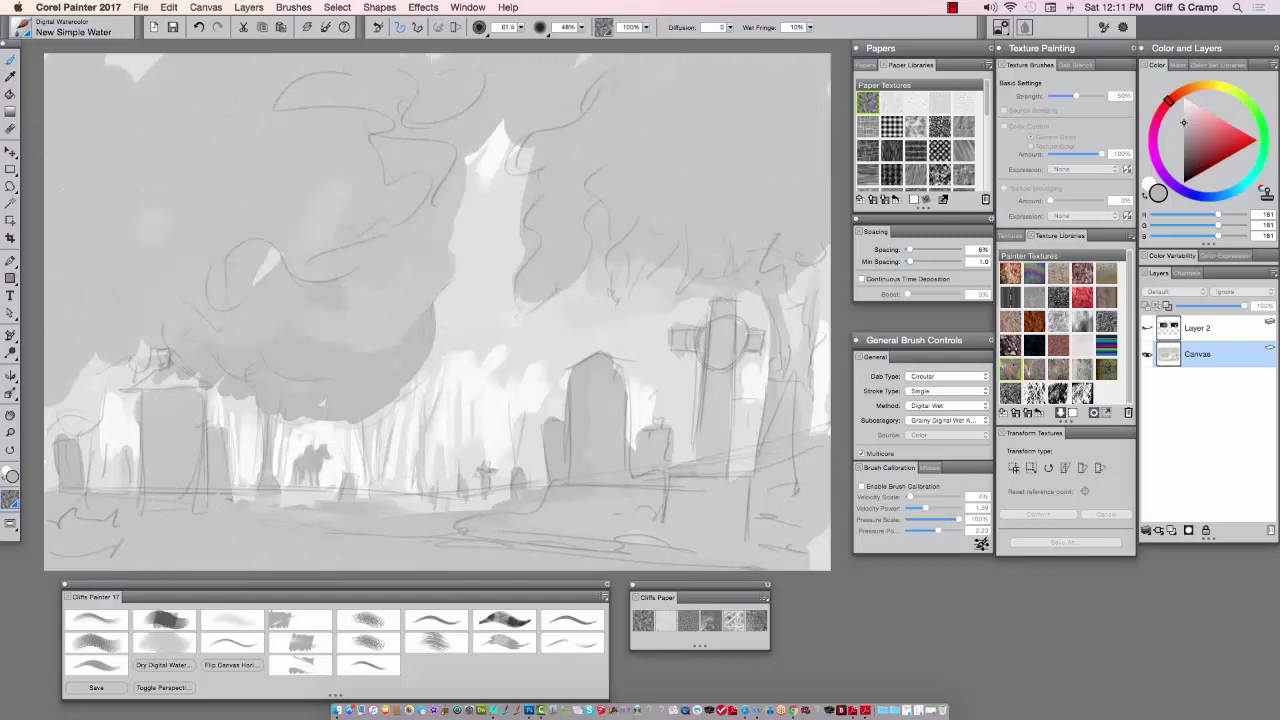
left_click_drag(108, 458, 122, 490)
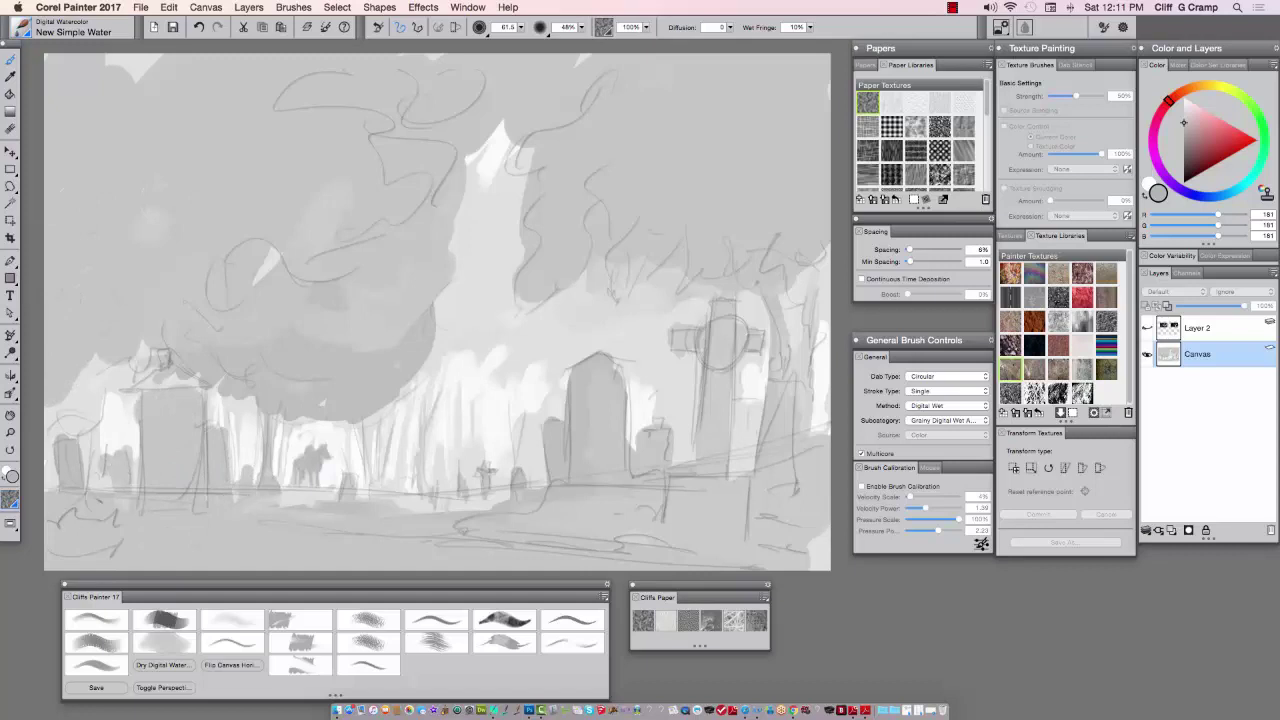
Step: Choose a darker grey and block in the dark foliage in the upper left of the scene
left_click(1187, 143)
left_click_drag(209, 185, 233, 168)
mouse_move(262, 102)
left_mouse_down()
mouse_move(62, 110)
mouse_move(241, 205)
left_mouse_up()
left_click(1184, 145)
mouse_move(137, 79)
left_mouse_down()
mouse_move(69, 297)
mouse_move(163, 275)
mouse_move(240, 109)
left_mouse_up()
Step: Shape the foliage edges with a smaller brush and fill the right tree canopy in dark grey
key("bracketleft")
key("bracketleft")
key("bracketleft")
mouse_move(345, 265)
left_mouse_down()
mouse_move(375, 190)
mouse_move(370, 70)
mouse_move(480, 110)
left_mouse_up()
left_click_drag(420, 158, 300, 230)
mouse_move(755, 128)
left_mouse_down()
mouse_move(790, 65)
mouse_move(729, 126)
mouse_move(746, 250)
mouse_move(802, 228)
mouse_move(680, 134)
left_mouse_up()
left_click_drag(598, 96, 584, 66)
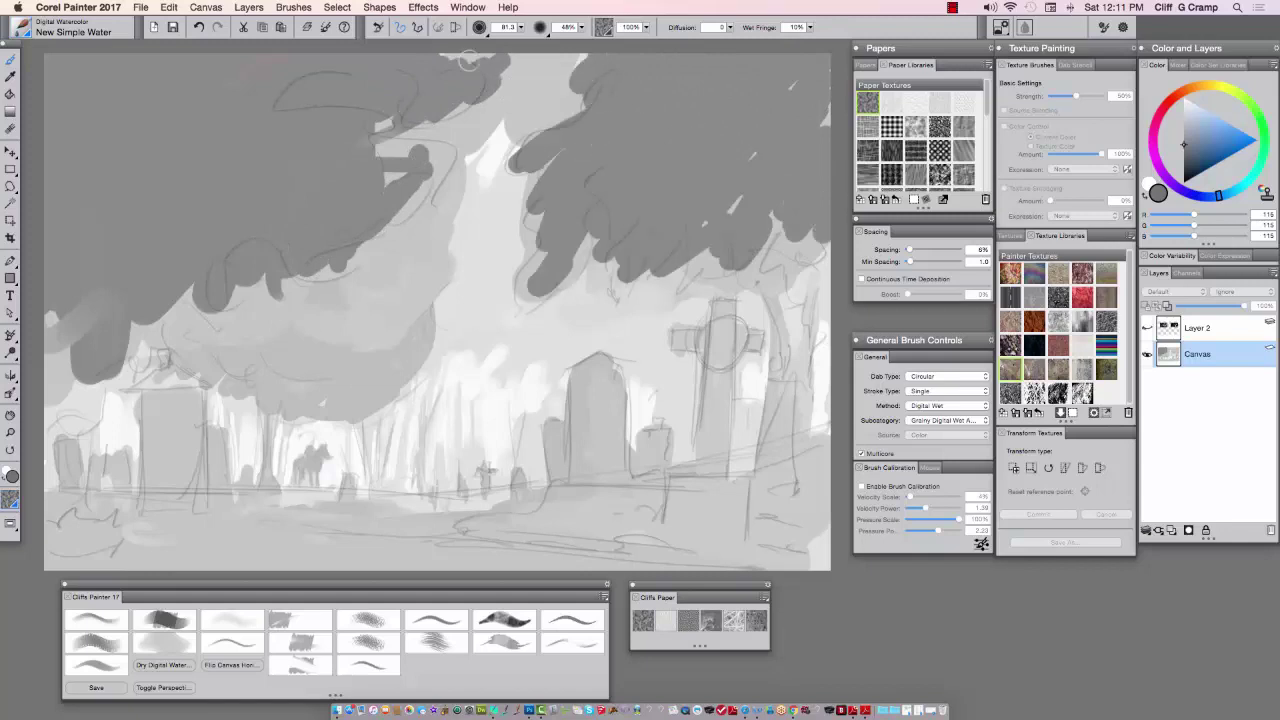
left_click_drag(482, 62, 448, 72)
Step: Darken the large left tomb and the shadow band across the foreground path
mouse_move(160, 405)
left_mouse_down()
mouse_move(160, 530)
mouse_move(195, 520)
left_mouse_up()
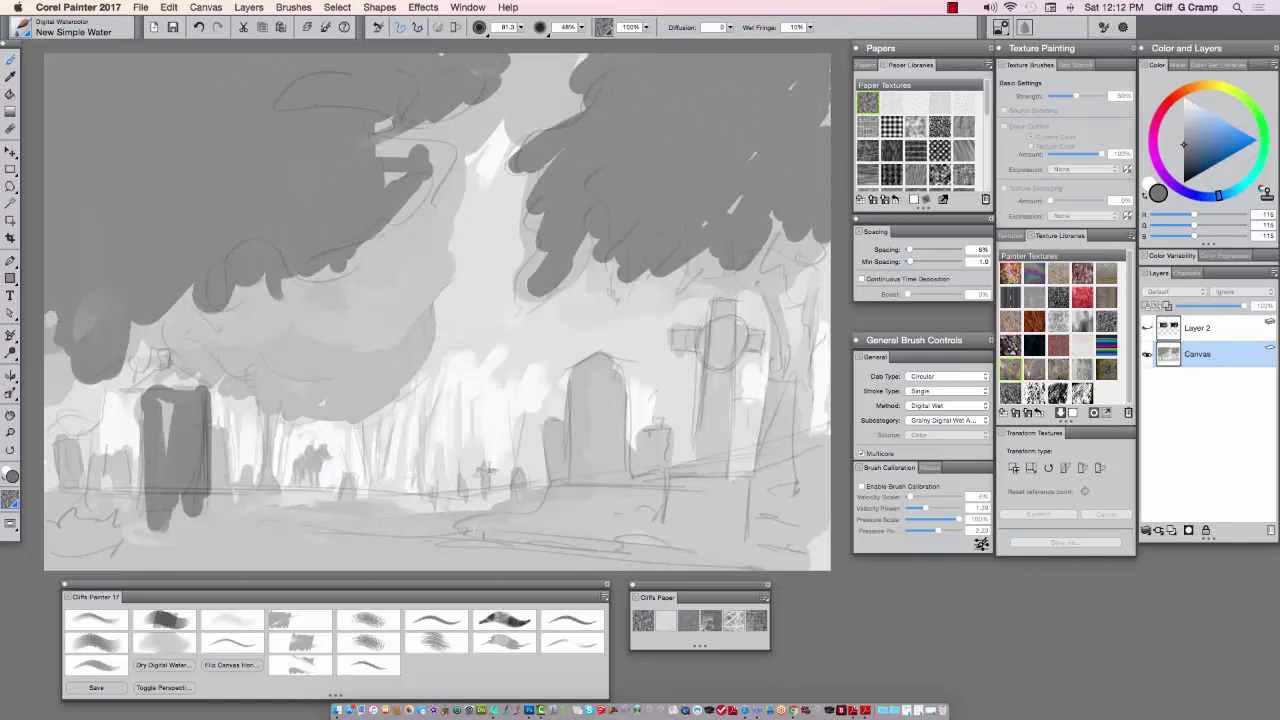
mouse_move(422, 520)
left_mouse_down()
mouse_move(500, 518)
mouse_move(335, 525)
mouse_move(60, 506)
mouse_move(495, 545)
left_mouse_up()
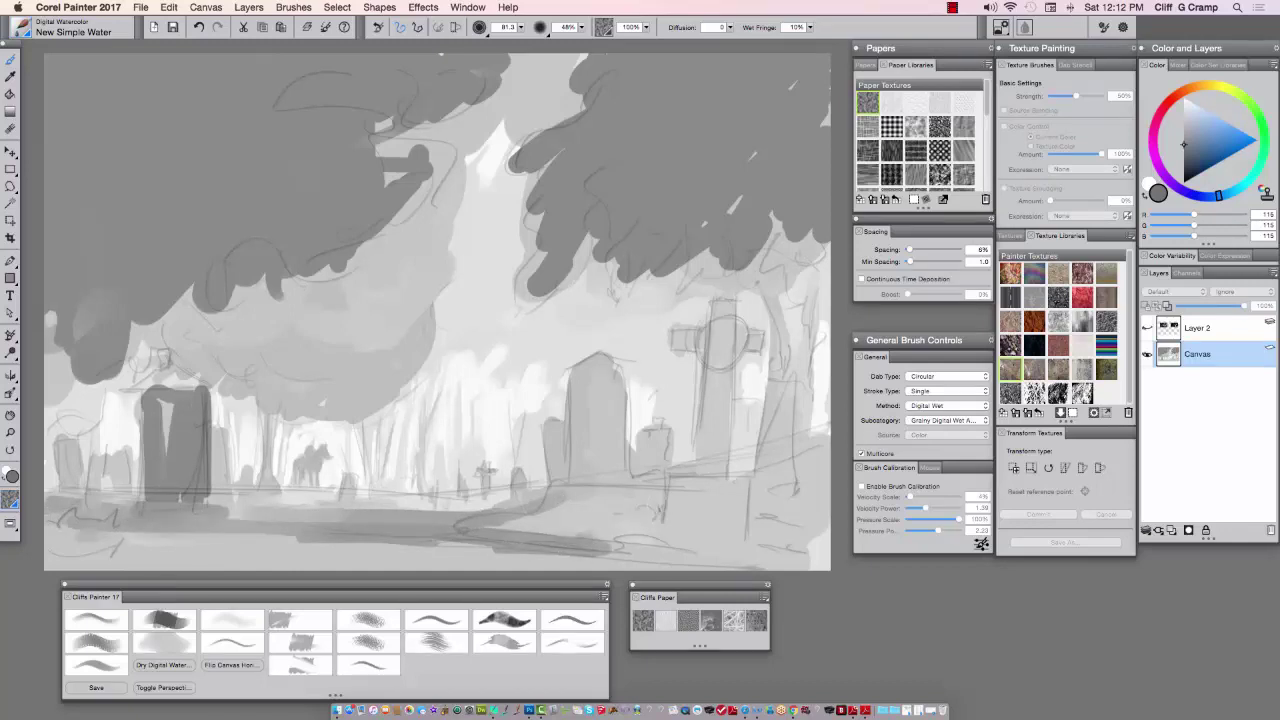
Step: Darken the tall headstone with its base and paint the small cross next to it
mouse_move(578, 380)
left_mouse_down()
mouse_move(580, 486)
mouse_move(612, 494)
mouse_move(600, 528)
mouse_move(682, 492)
left_mouse_up()
left_click_drag(662, 436, 662, 482)
left_click_drag(672, 408, 657, 476)
left_click_drag(637, 435, 676, 434)
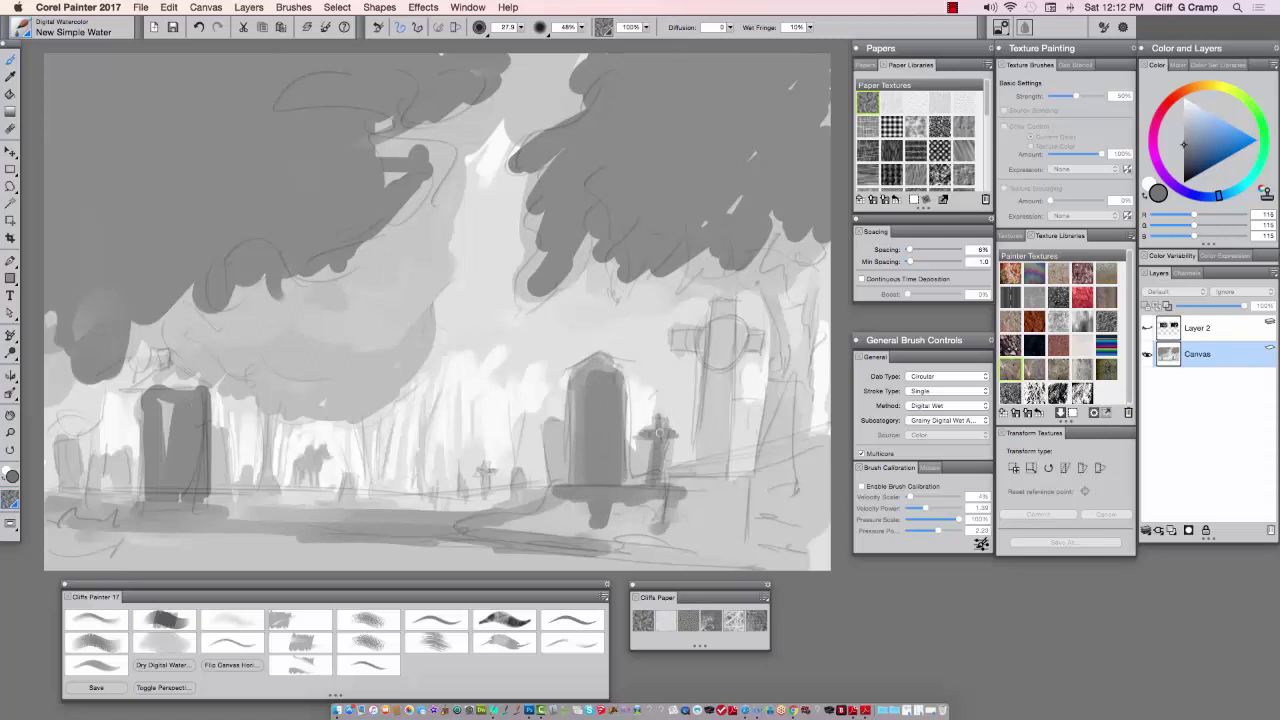
Step: Paint the large stone cross's shaft and arms in dark grey with a slightly larger brush
mouse_move(716, 322)
left_mouse_down()
mouse_move(703, 467)
mouse_move(717, 347)
mouse_move(722, 482)
left_mouse_up()
key("]")
left_click_drag(718, 362, 718, 505)
left_click_drag(674, 340, 706, 342)
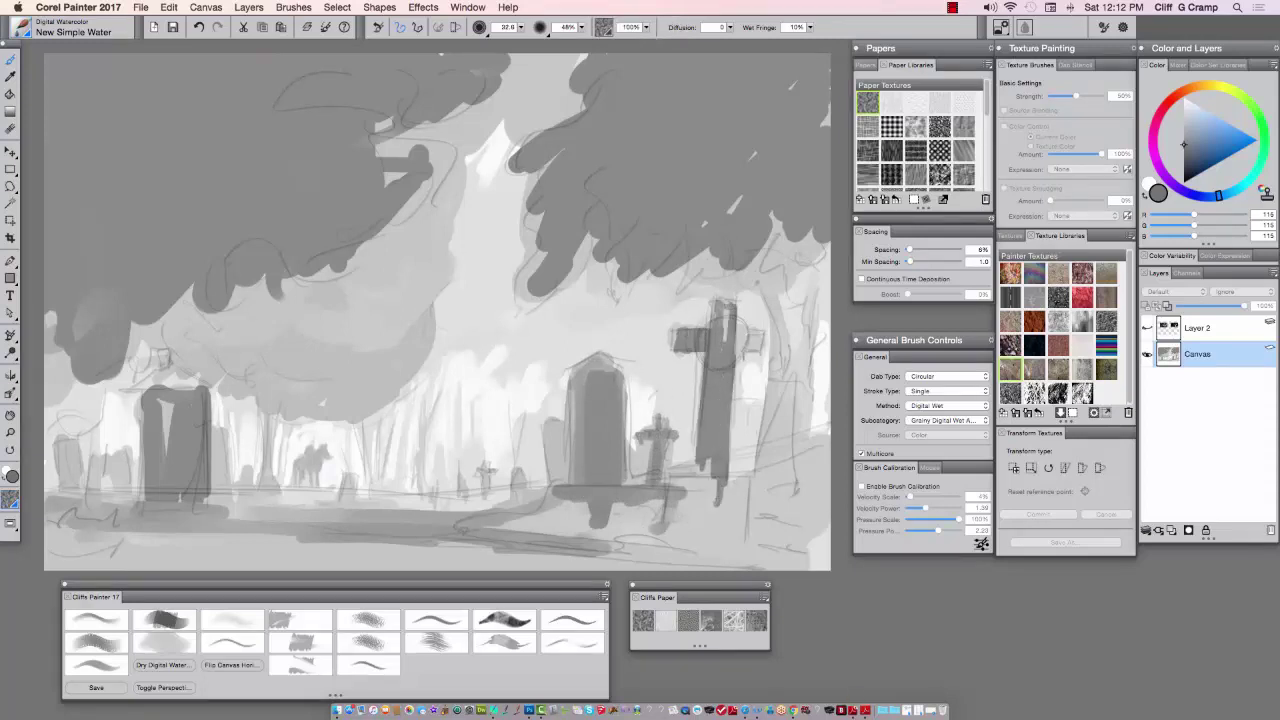
Step: Darken the large cross's pedestal and surrounding ground, and block in the headstone to its right
mouse_move(668, 480)
left_mouse_down()
mouse_move(745, 510)
mouse_move(650, 538)
mouse_move(600, 528)
mouse_move(790, 540)
mouse_move(762, 400)
mouse_move(792, 494)
left_mouse_up()
left_click_drag(760, 392, 767, 499)
left_click(663, 456, "alt")
mouse_move(741, 431)
left_mouse_down()
mouse_move(740, 474)
mouse_move(750, 426)
left_mouse_up()
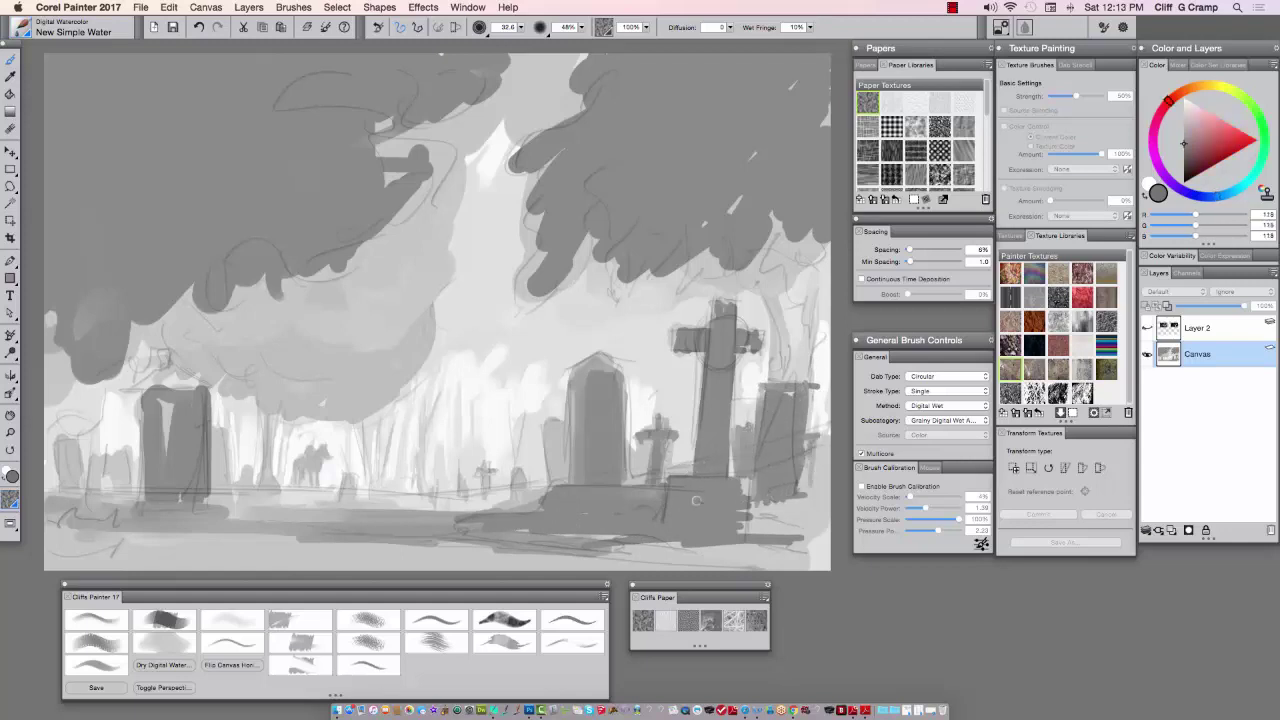
Step: Fill the foreground ground with mid-grey, and block in the darker ground strip and mounds with a darker grey
mouse_move(760, 530)
left_mouse_down()
mouse_move(800, 510)
mouse_move(730, 545)
mouse_move(590, 552)
mouse_move(700, 565)
mouse_move(117, 519)
mouse_move(140, 555)
mouse_move(637, 561)
mouse_move(131, 533)
left_mouse_up()
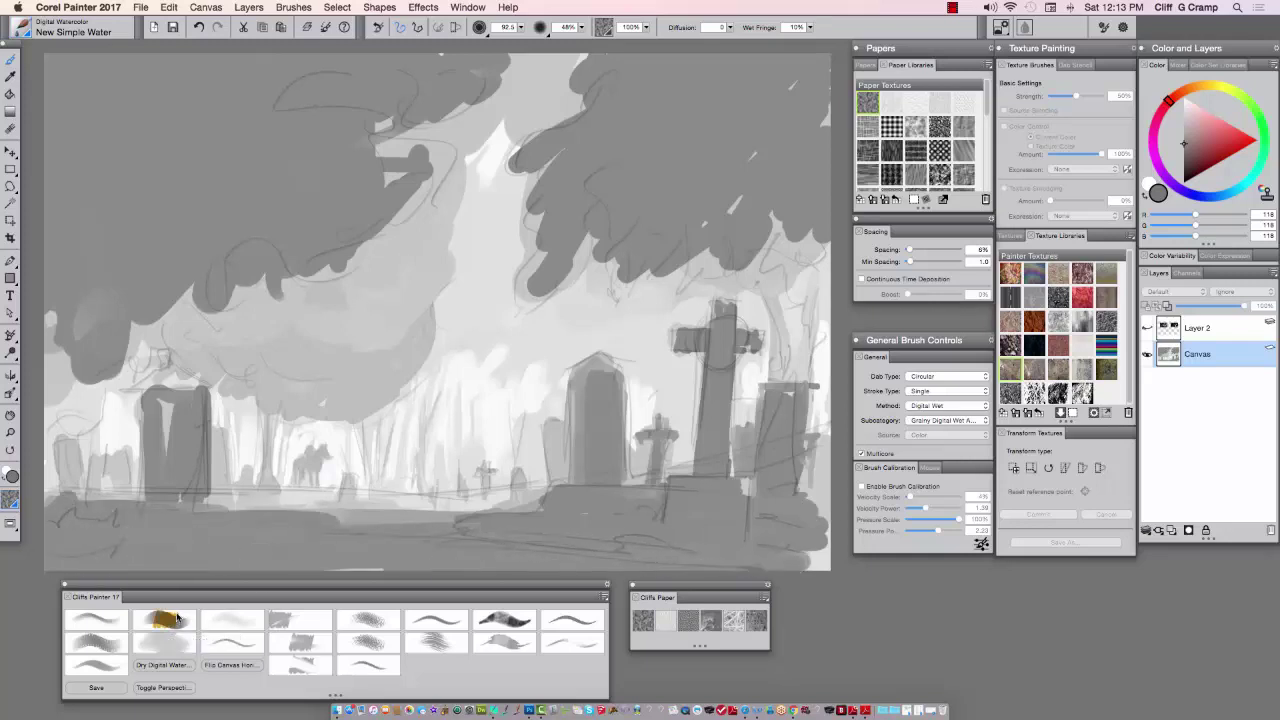
left_click(1186, 158)
mouse_move(134, 541)
left_mouse_down()
mouse_move(90, 540)
mouse_move(235, 525)
mouse_move(450, 560)
mouse_move(388, 557)
left_mouse_up()
mouse_move(580, 503)
left_mouse_down()
mouse_move(490, 525)
mouse_move(740, 500)
mouse_move(660, 505)
left_mouse_up()
mouse_move(500, 526)
left_mouse_down()
mouse_move(806, 516)
mouse_move(811, 527)
left_mouse_up()
Step: Darken the large cross with its pedestal and the left tomb with its peaked top and base
mouse_move(714, 465)
left_mouse_down()
mouse_move(721, 321)
mouse_move(708, 464)
left_mouse_up()
mouse_move(708, 464)
left_mouse_down()
mouse_move(730, 332)
mouse_move(689, 338)
left_mouse_up()
mouse_move(689, 338)
left_mouse_down()
mouse_move(748, 335)
mouse_move(714, 520)
mouse_move(795, 567)
left_mouse_up()
left_click_drag(140, 560, 91, 562)
mouse_move(167, 404)
left_mouse_down()
mouse_move(165, 504)
mouse_move(175, 400)
mouse_move(158, 378)
mouse_move(170, 391)
left_mouse_up()
mouse_move(195, 506)
left_mouse_down()
mouse_move(199, 517)
mouse_move(84, 527)
mouse_move(118, 511)
left_mouse_up()
Step: Sample a light grey from the background, reduce the brush to about 37, and paint a highlight on the ground by the left tomb
left_click(429, 446, "alt")
key("bracketleft")
key("bracketleft")
key("bracketleft")
key("bracketleft")
key("bracketleft")
key("bracketleft")
key("bracketleft")
key("bracketleft")
key("bracketleft")
key("bracketleft")
key("bracketleft")
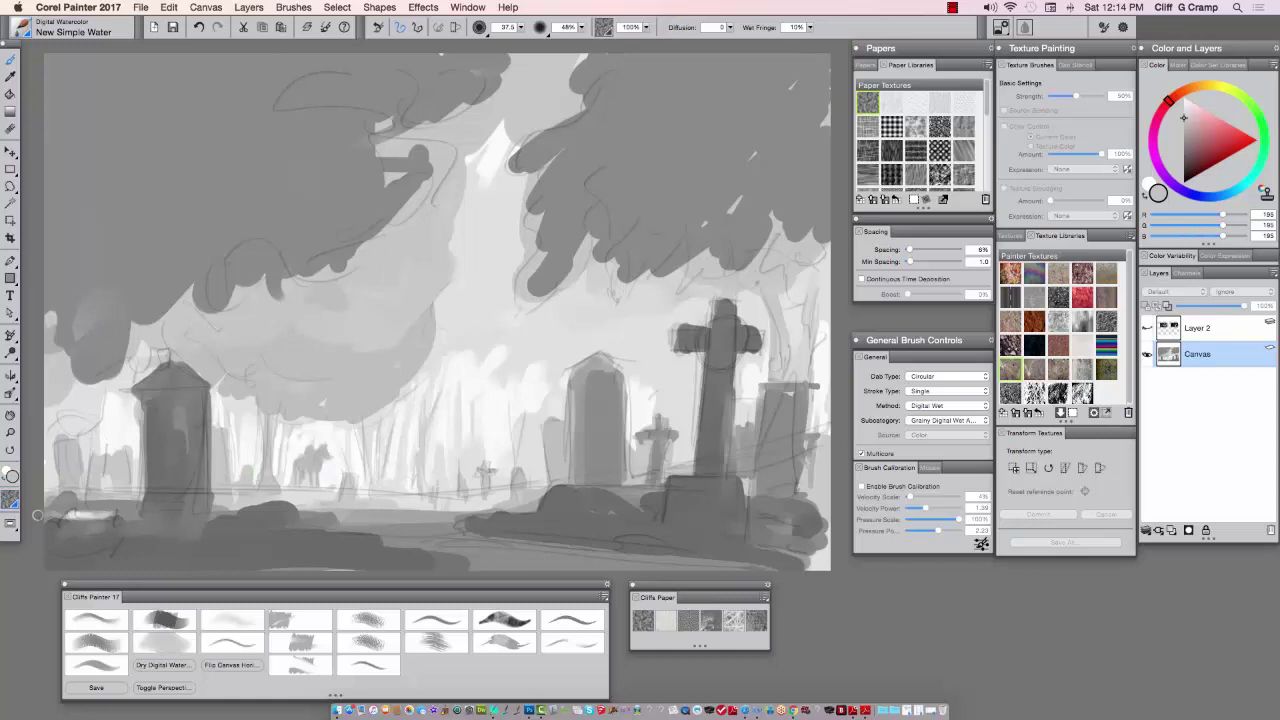
Step: Paint highlights and soft mid-tones along the central path with dark, mid and light greys sampled from the painting
left_click(478, 470, "alt")
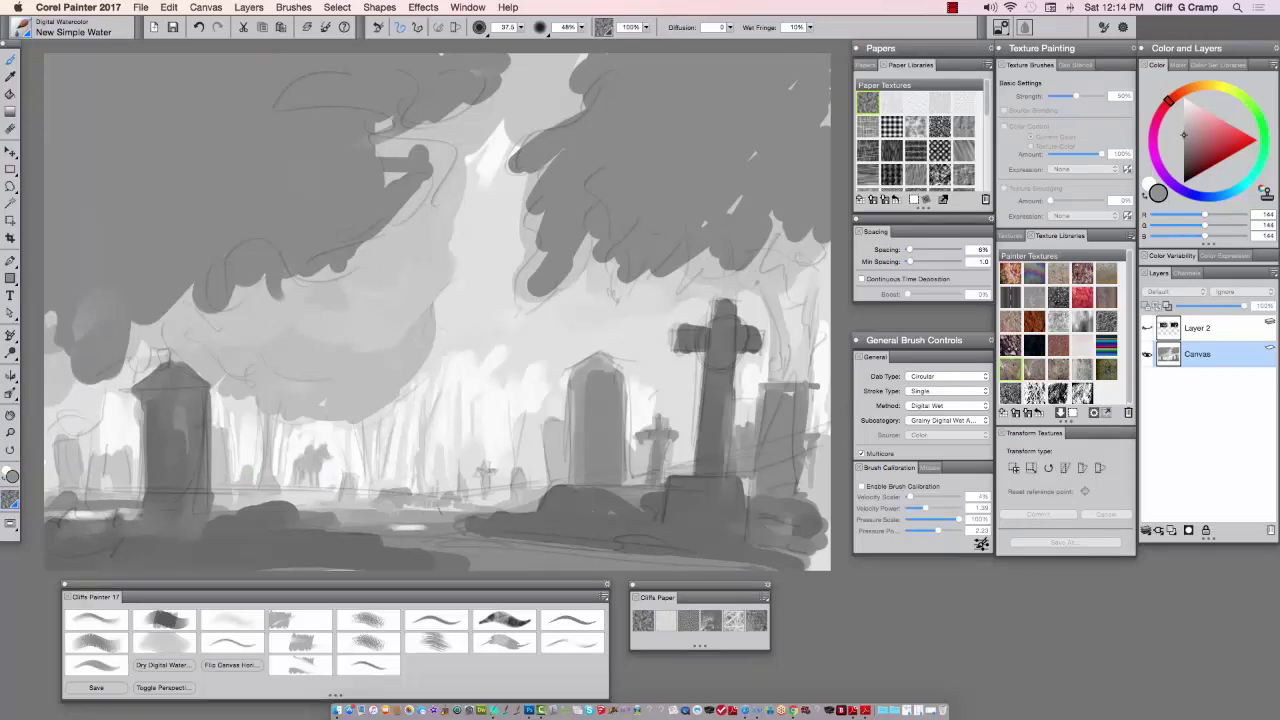
left_click(468, 530, "alt")
left_click(421, 530, "alt")
left_click(402, 527, "alt")
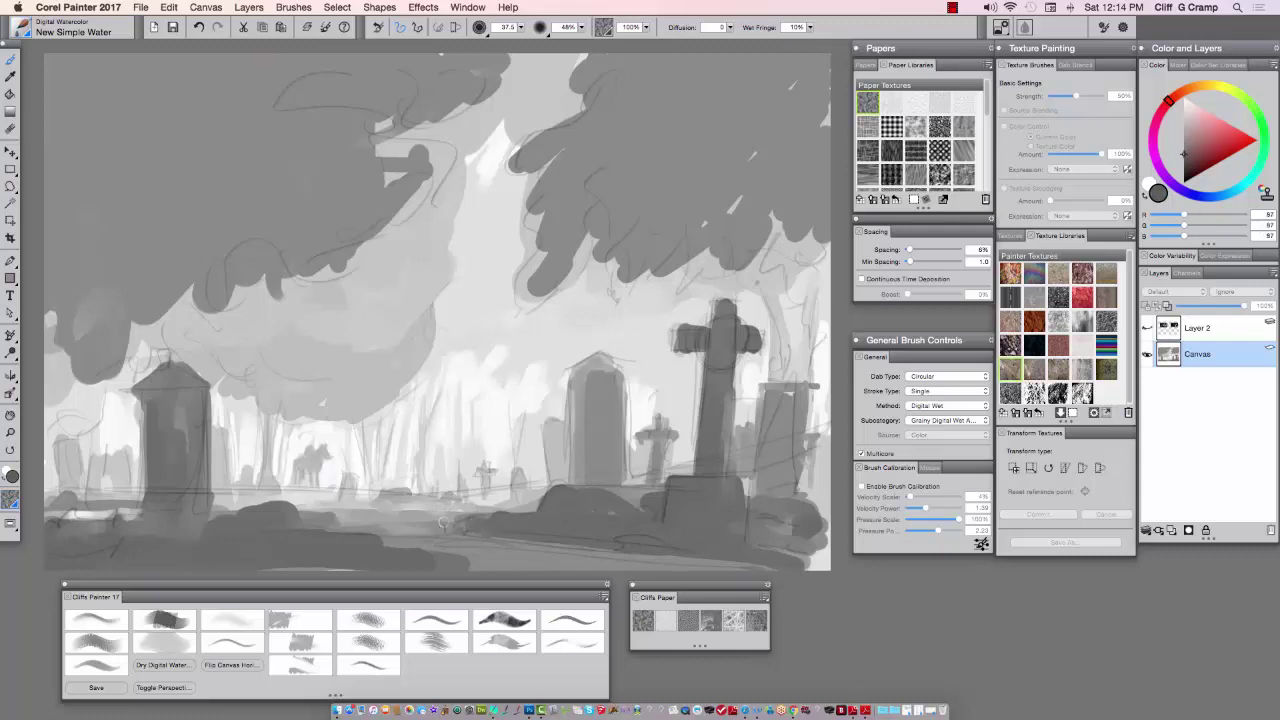
left_click(302, 488, "alt")
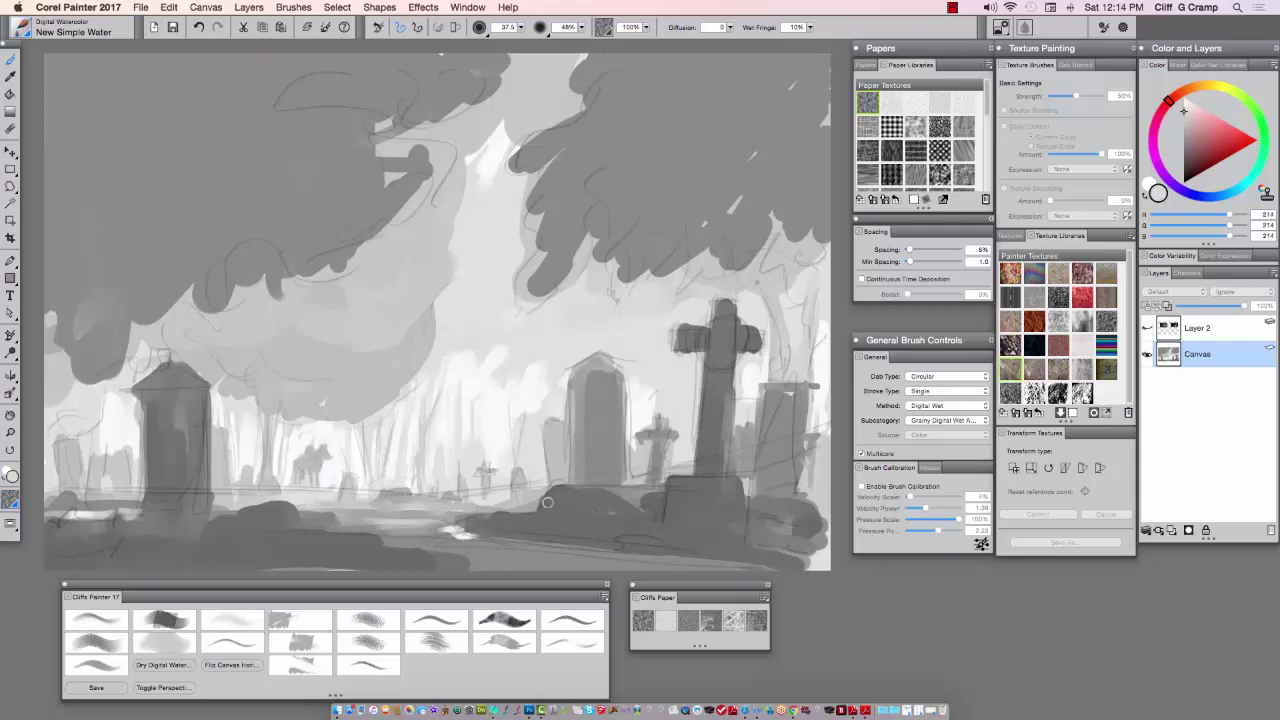
Step: Dry the digital watercolor and glaze grey 173 diagonally across the sky, trees and right-hand graves with a brush of about 112
left_click(250, 9)
left_click(303, 430)
left_click(174, 619)
left_click_drag(412, 314, 430, 317)
mouse_move(543, 202)
left_mouse_down()
mouse_move(190, 390)
mouse_move(263, 117)
mouse_move(64, 71)
mouse_move(525, 132)
left_mouse_up()
left_click(280, 388, "alt")
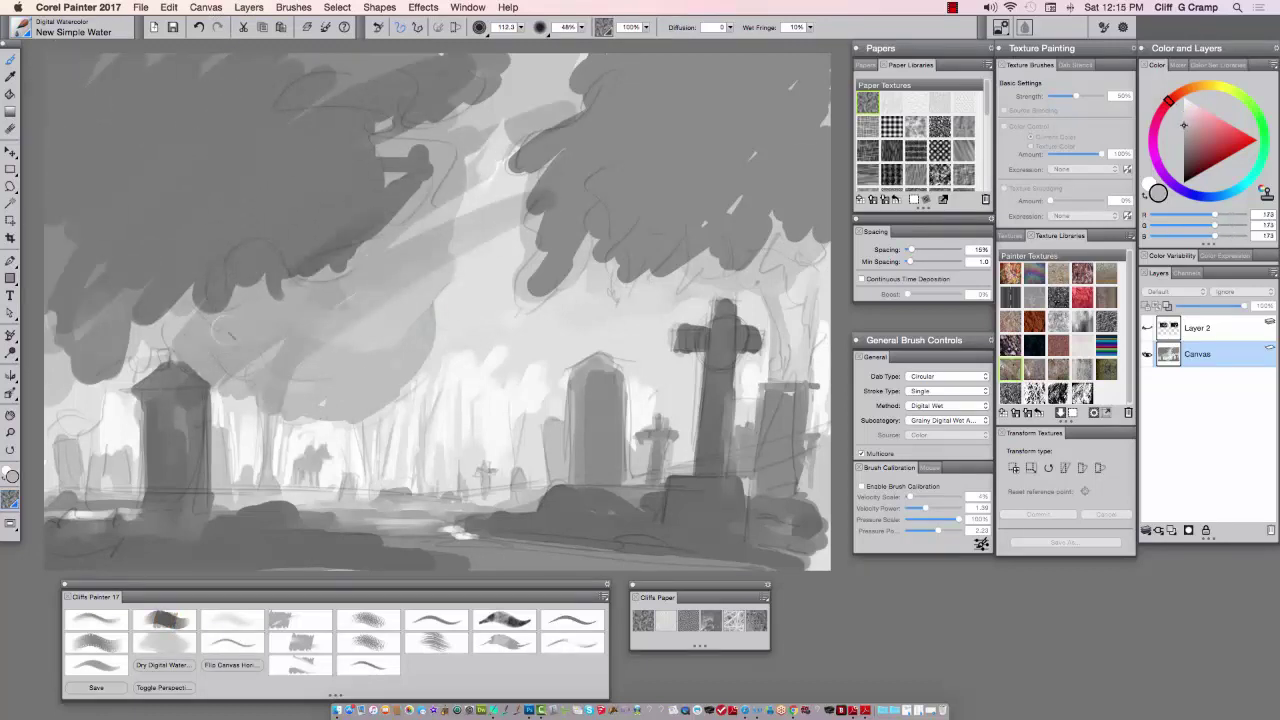
mouse_move(318, 260)
left_mouse_down()
mouse_move(75, 222)
mouse_move(250, 194)
mouse_move(640, 470)
mouse_move(830, 560)
left_mouse_up()
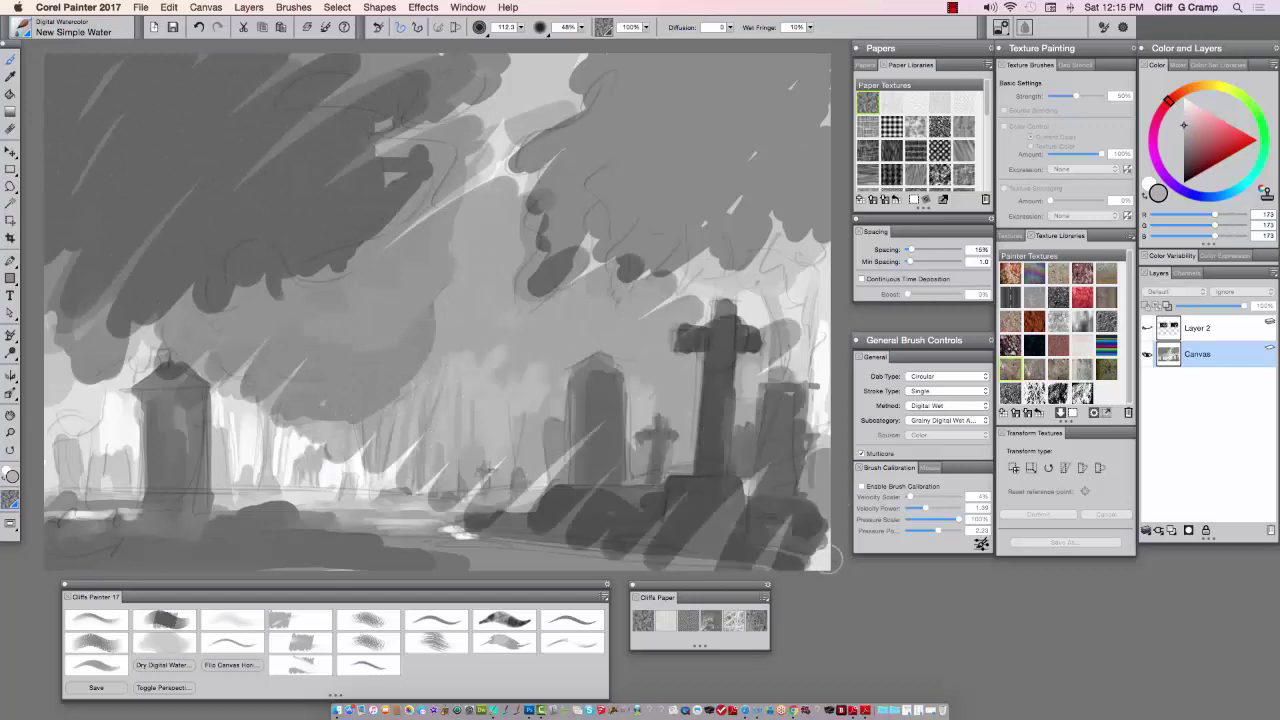
Step: Enlarge the brush to about 194 and extend the grey glaze over the left tree, left tomb, distant woods and central sky
left_click_drag(397, 352, 420, 354)
left_click_drag(242, 364, 187, 228)
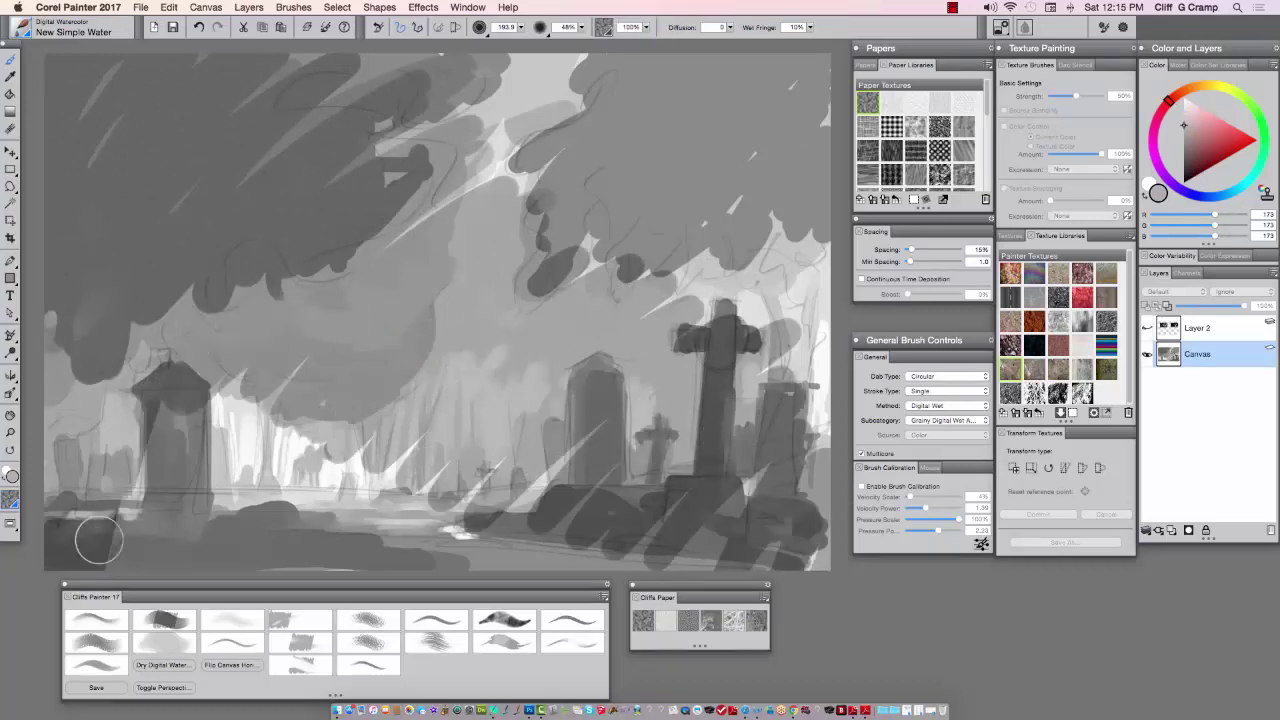
left_click_drag(150, 470, 185, 395)
left_click_drag(250, 420, 331, 523)
left_click_drag(500, 120, 565, 75)
left_click_drag(595, 85, 650, 62)
left_click_drag(605, 170, 560, 235)
left_click_drag(375, 545, 460, 485)
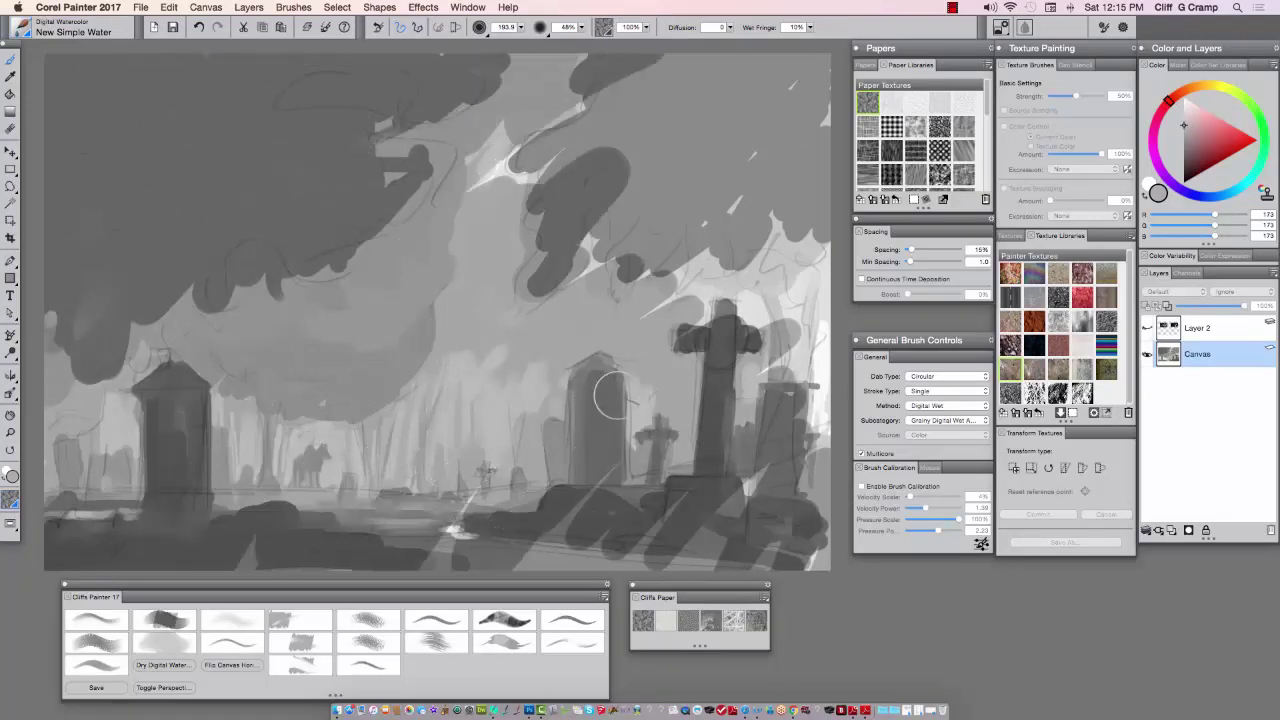
Step: Finish the grey glaze over the right side and fill the remaining light gaps in the foliage and path
mouse_move(612, 396)
left_mouse_down()
mouse_move(700, 354)
mouse_move(824, 462)
mouse_move(838, 302)
mouse_move(783, 75)
mouse_move(434, 165)
mouse_move(595, 200)
mouse_move(798, 277)
mouse_move(808, 483)
left_mouse_up()
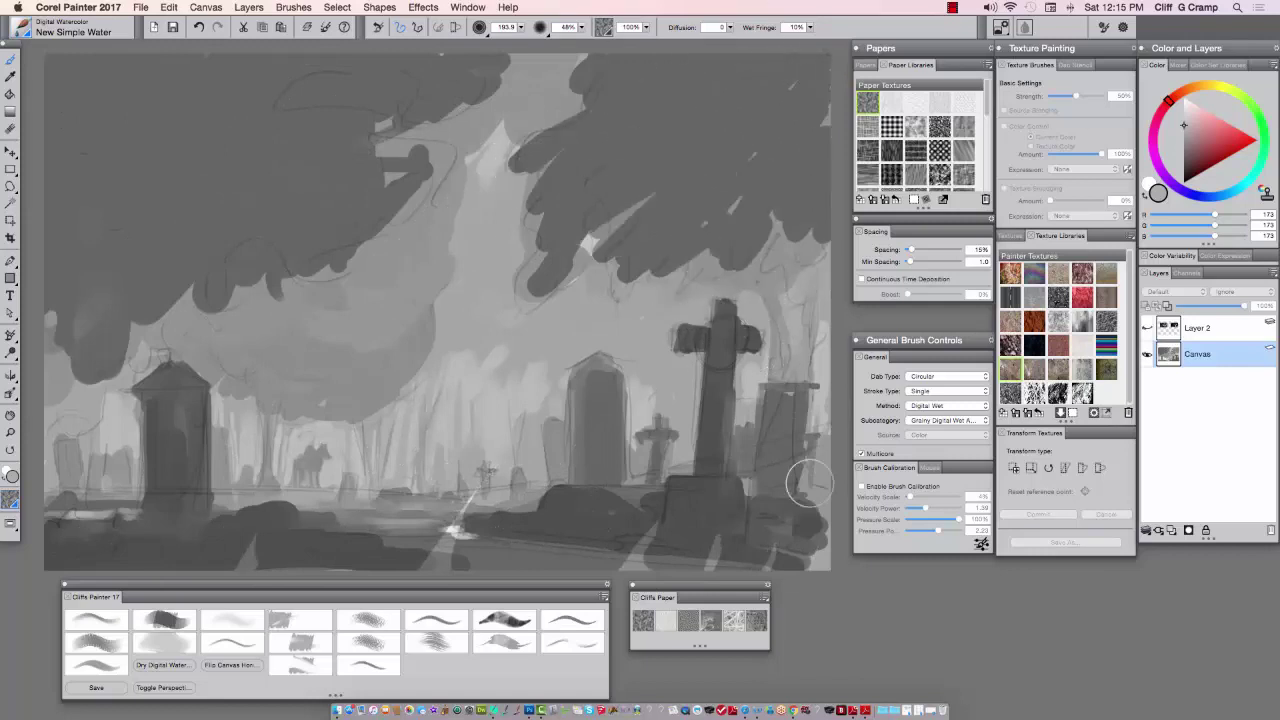
left_click_drag(653, 213, 590, 244)
left_click_drag(470, 495, 446, 550)
Step: Paint light grey 218 glow around the horse and rider and between the distant tree trunks with a small brush
left_click(1184, 110)
mouse_move(308, 455)
left_mouse_down()
mouse_move(325, 392)
mouse_move(313, 470)
left_mouse_up()
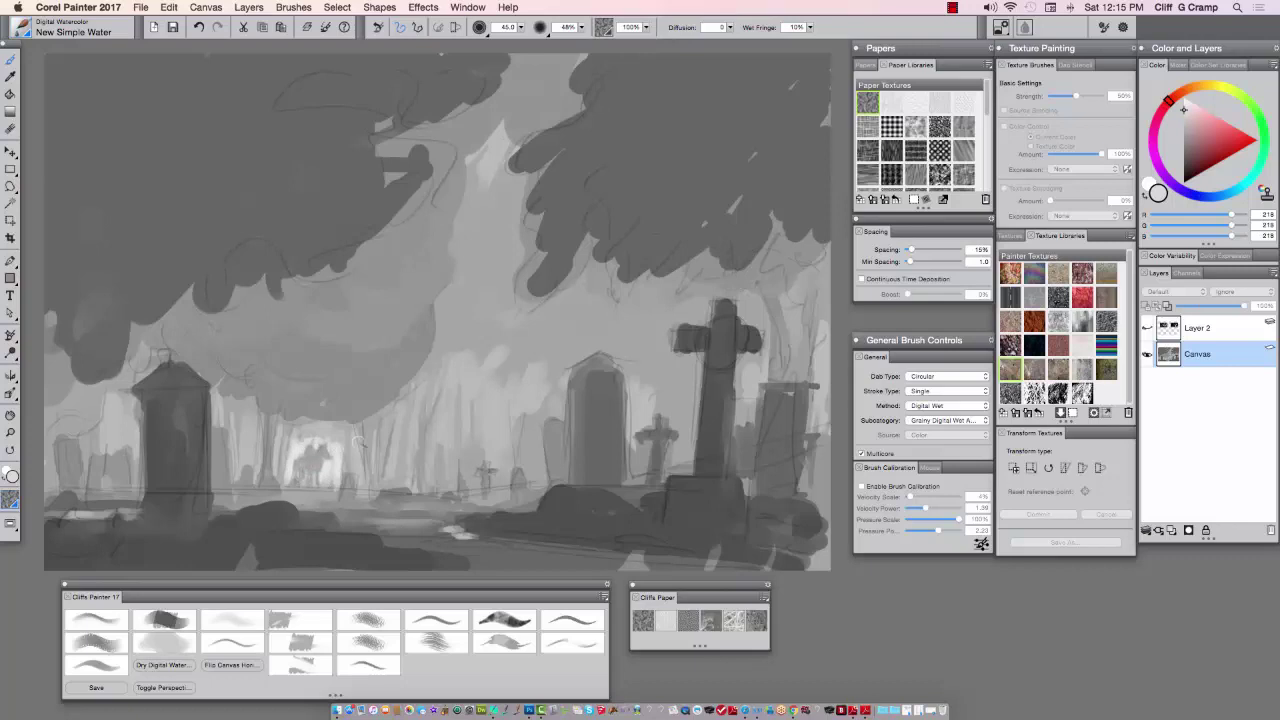
key("bracketleft")
left_click_drag(234, 486, 236, 414)
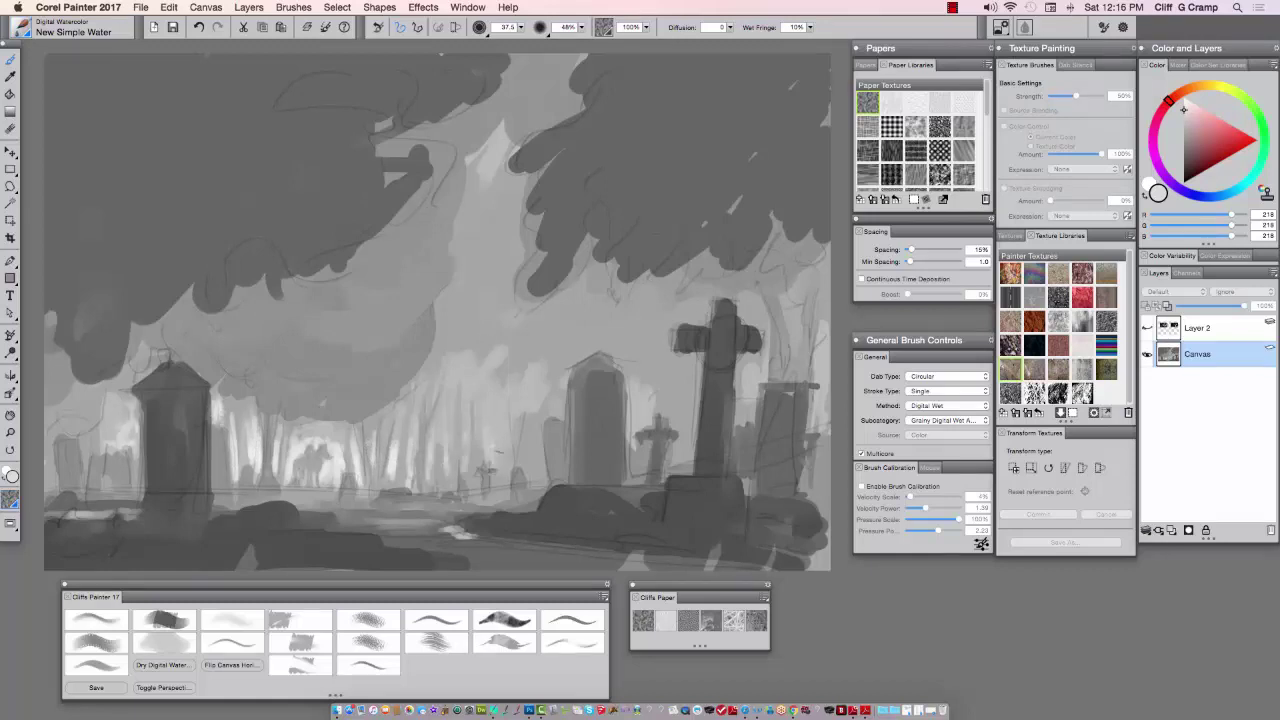
Step: Brighten the gaps between the distant trunks around the rider and left of the tall headstone with white and light grey
left_click(1183, 108)
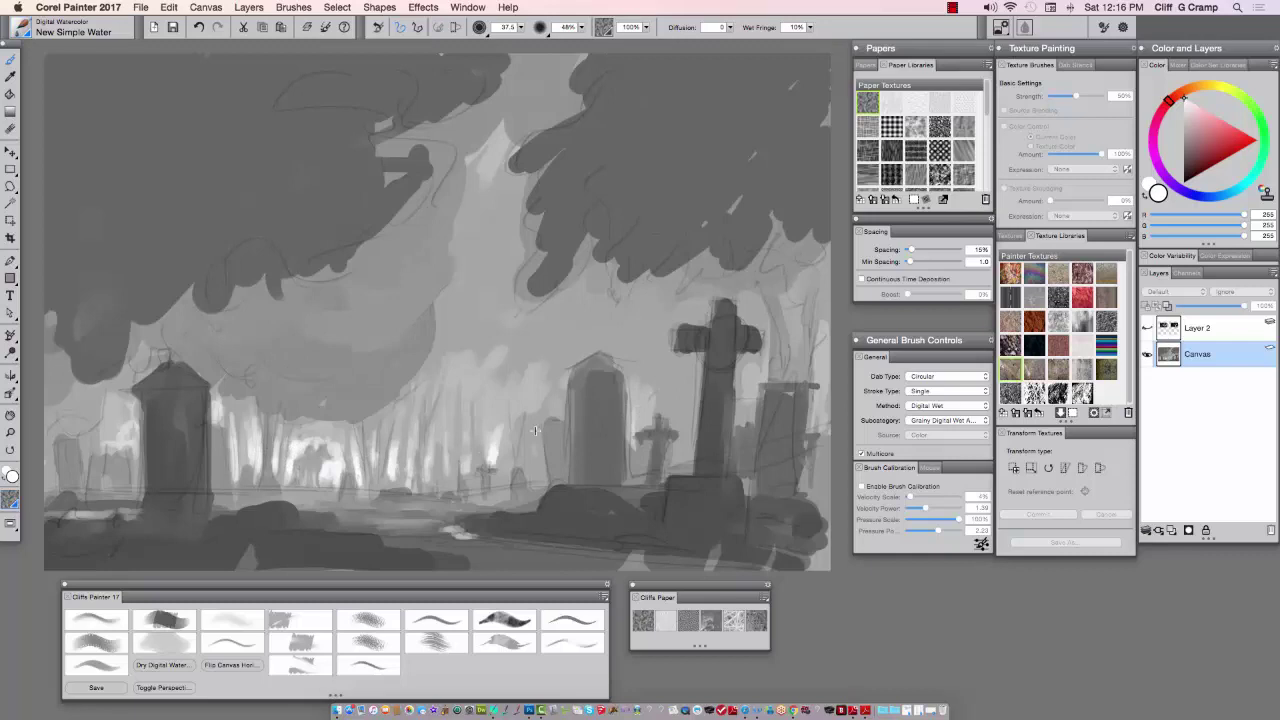
left_click(1183, 121)
left_click(516, 430, "alt")
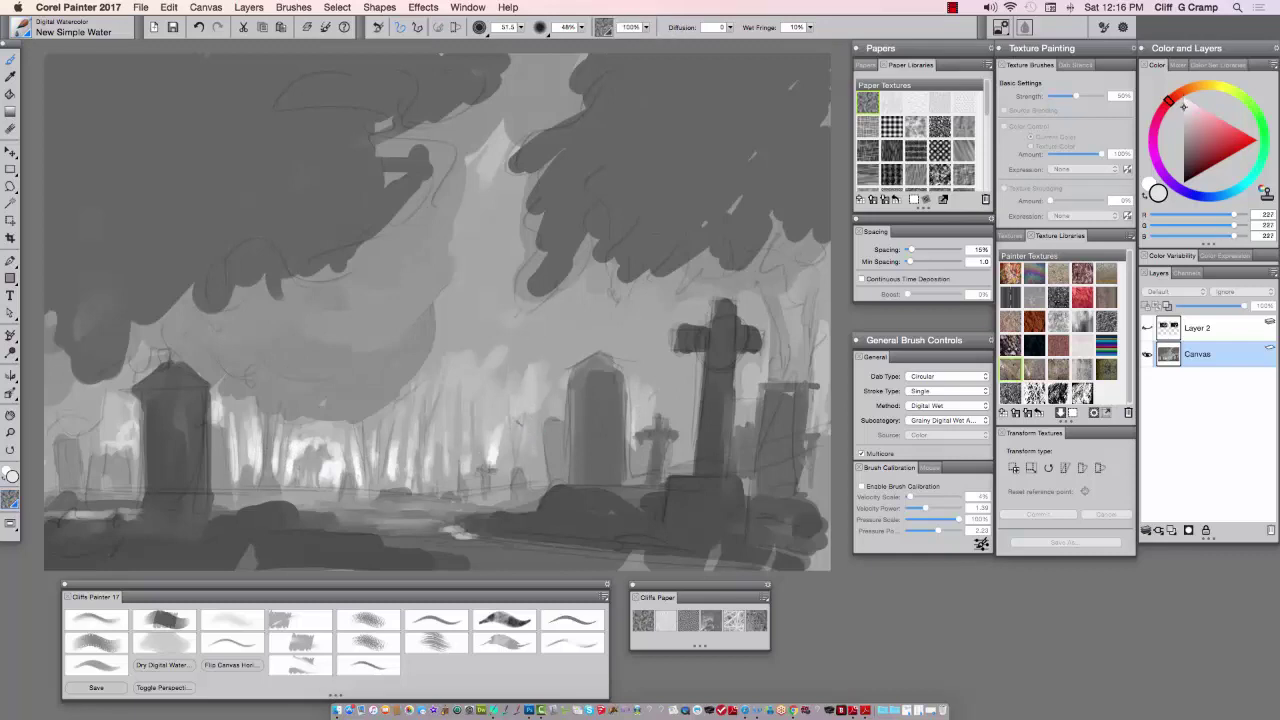
left_click(496, 440, "alt")
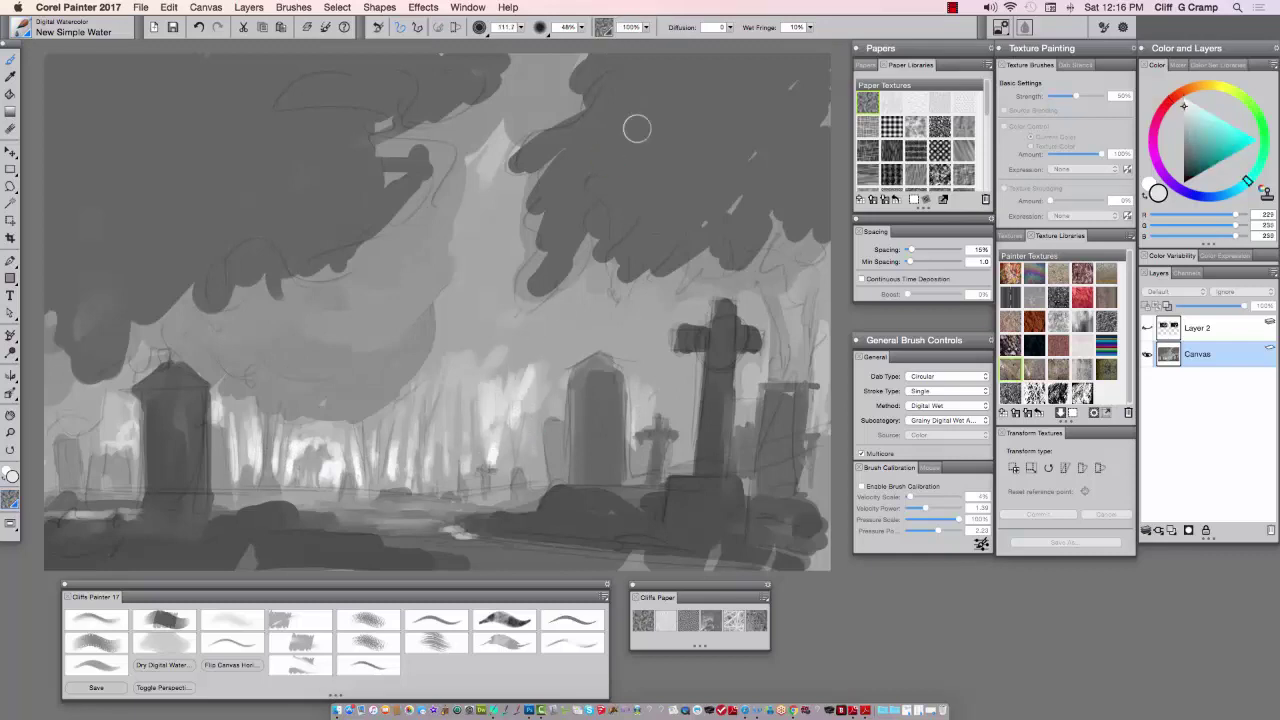
Step: Darken the right tree's foliage with grey 80 and shape its ragged lower edge with a smaller brush
left_click(637, 128, "alt")
left_click_drag(608, 122, 535, 292)
mouse_move(626, 169)
left_mouse_down()
mouse_move(658, 169)
mouse_move(648, 80)
mouse_move(675, 148)
mouse_move(576, 185)
left_mouse_up()
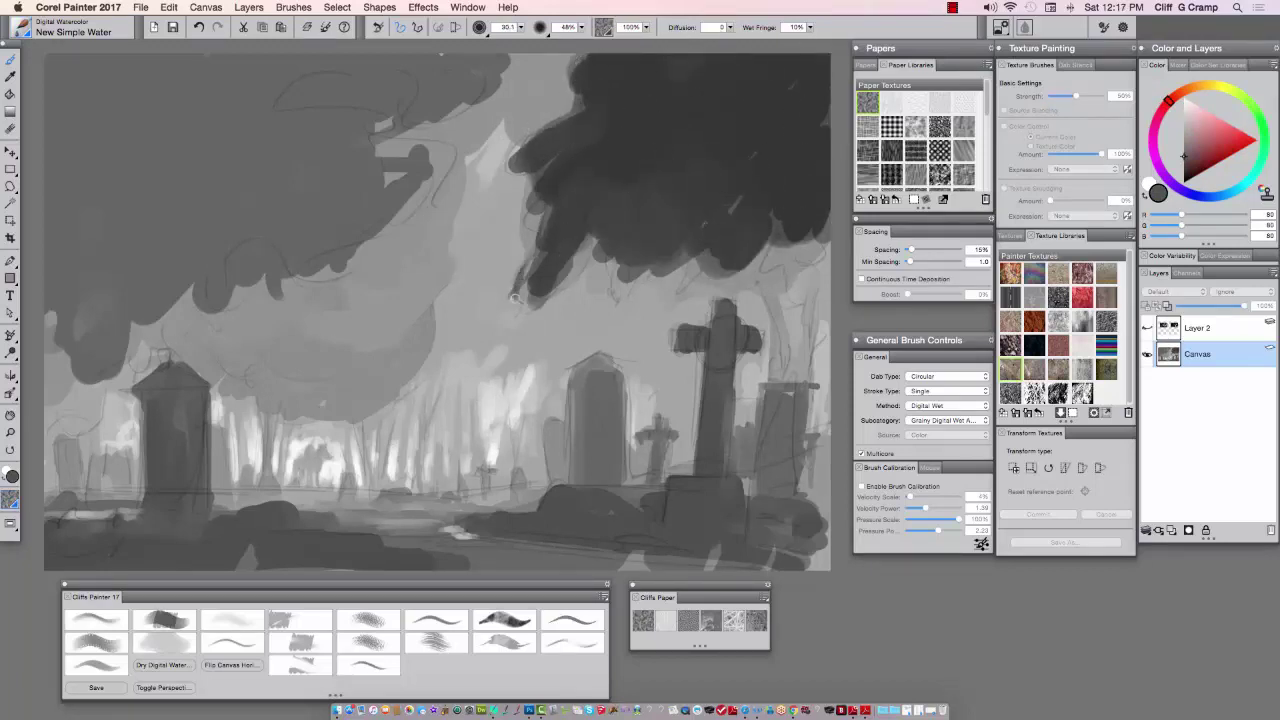
mouse_move(522, 290)
left_mouse_down()
mouse_move(607, 196)
mouse_move(655, 230)
left_mouse_up()
Step: Darken the right foreground mounds and cross pedestal, the left tomb, and the left ground
mouse_move(557, 520)
left_mouse_down()
mouse_move(624, 522)
mouse_move(569, 499)
mouse_move(553, 515)
mouse_move(657, 527)
mouse_move(644, 530)
mouse_move(688, 517)
mouse_move(744, 535)
mouse_move(785, 522)
left_mouse_up()
mouse_move(160, 440)
left_mouse_down()
mouse_move(230, 546)
mouse_move(268, 548)
left_mouse_up()
Step: Darken the left tree's foliage mass with broad strokes of dark grey
mouse_move(161, 226)
left_mouse_down()
mouse_move(111, 69)
mouse_move(55, 68)
left_mouse_up()
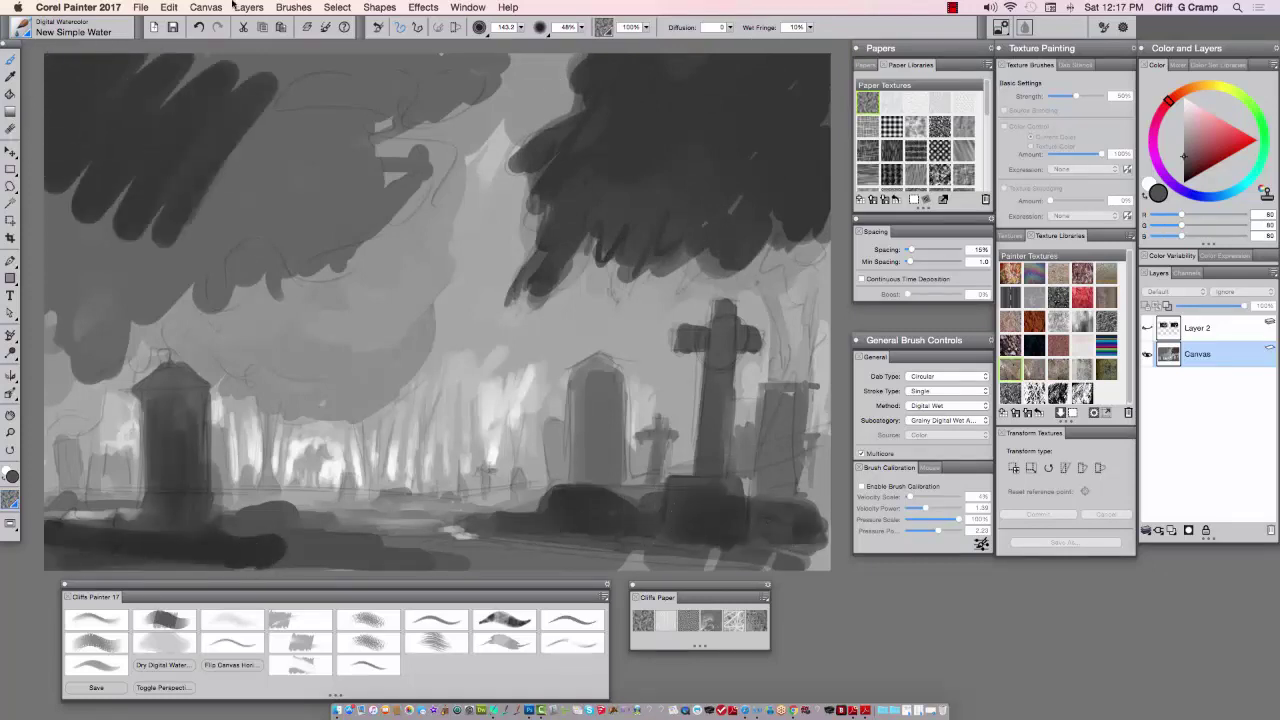
left_click(337, 7)
left_click(226, 83)
mouse_move(226, 84)
left_mouse_down()
mouse_move(263, 93)
mouse_move(419, 67)
mouse_move(395, 64)
mouse_move(336, 179)
mouse_move(360, 127)
mouse_move(389, 164)
mouse_move(273, 148)
mouse_move(58, 242)
mouse_move(43, 277)
mouse_move(77, 248)
mouse_move(115, 350)
mouse_move(141, 326)
mouse_move(112, 245)
mouse_move(89, 323)
mouse_move(112, 273)
mouse_move(140, 292)
mouse_move(207, 292)
mouse_move(375, 206)
mouse_move(384, 214)
mouse_move(342, 247)
mouse_move(405, 235)
left_mouse_up()
Step: Paint a light sky gap among the left tree's branches with a smaller brush and sampled sky grey, and resample the foreground's dark grey
left_click(466, 120, "alt")
key("bracketleft")
key("bracketleft")
key("bracketleft")
key("bracketleft")
key("bracketleft")
key("bracketleft")
mouse_move(404, 119)
left_mouse_down()
mouse_move(344, 95)
mouse_move(388, 102)
mouse_move(336, 97)
mouse_move(410, 122)
left_mouse_up()
left_click(63, 549, "alt")
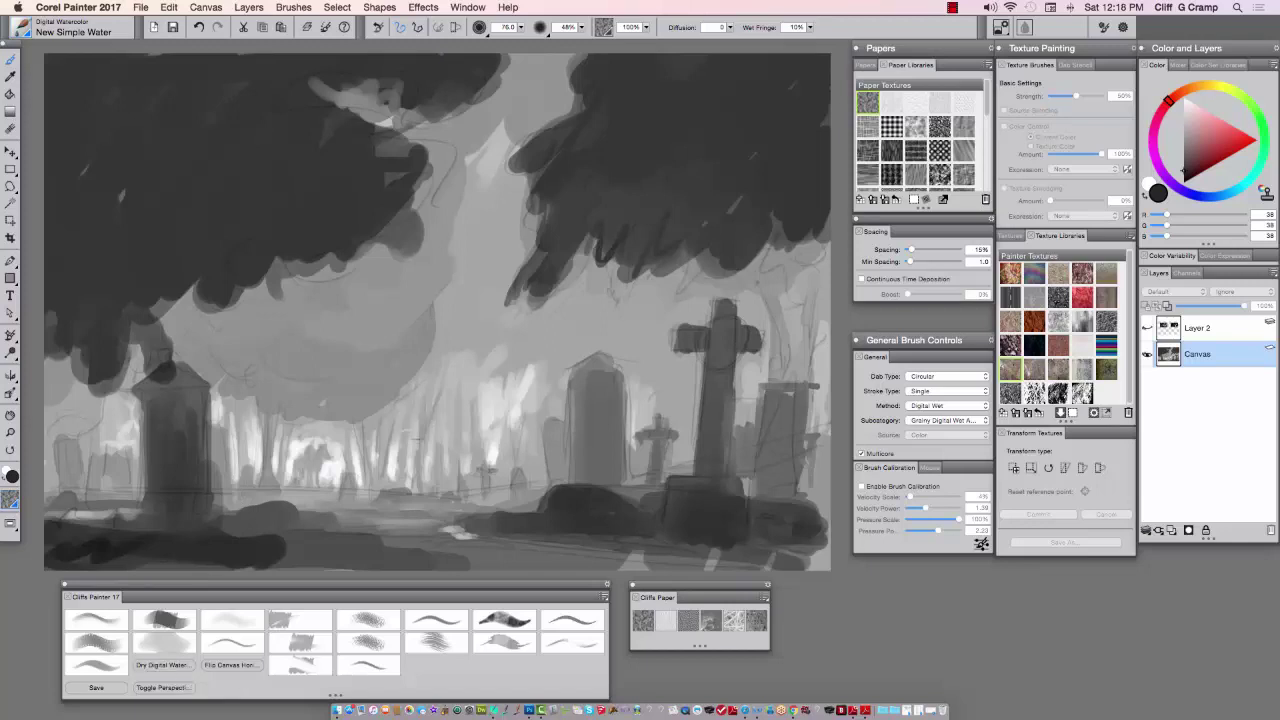
Step: Darken the whole painting with a tonal control adjustment
left_click(423, 7)
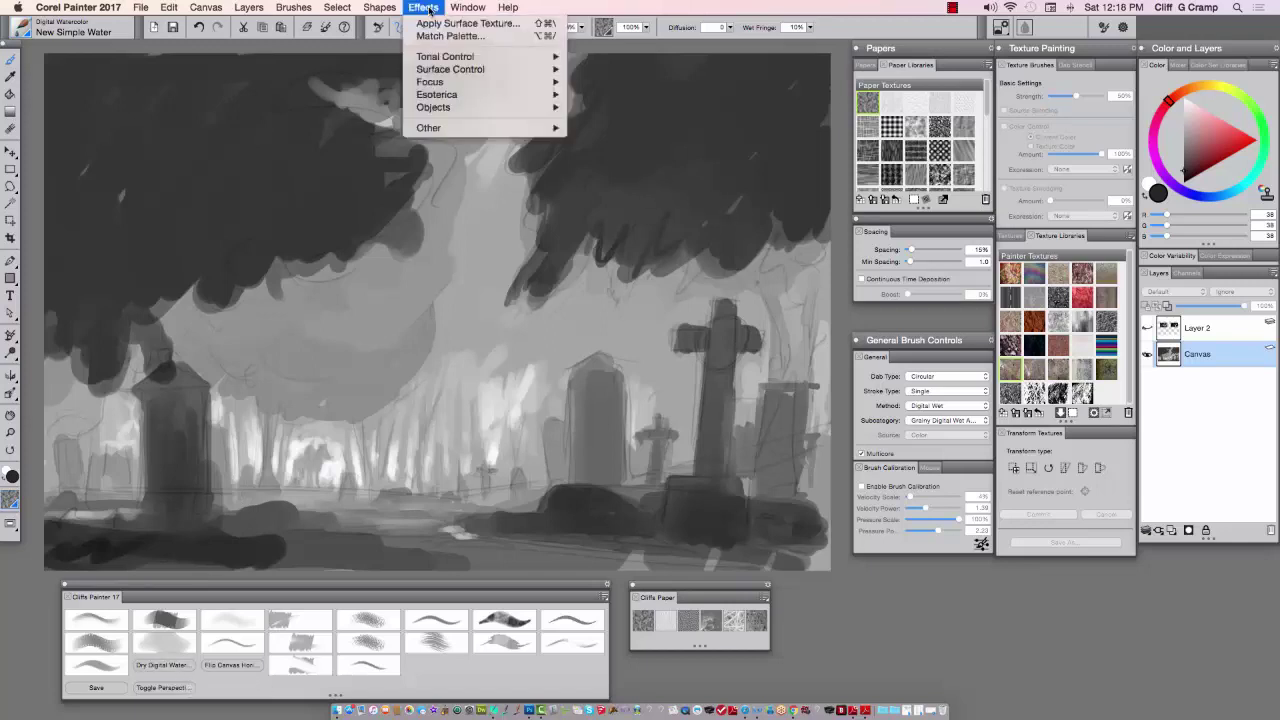
mouse_move(465, 134)
left_click(643, 90)
left_click_drag(693, 166, 775, 420)
left_click(850, 457)
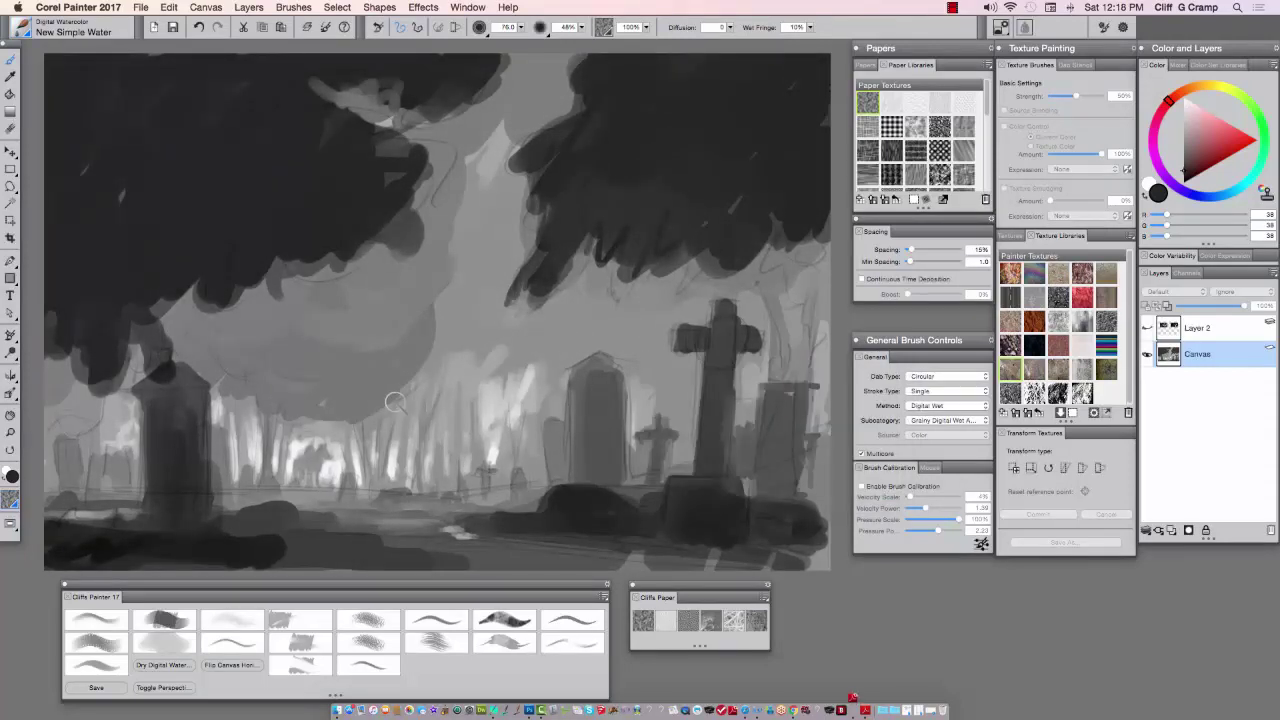